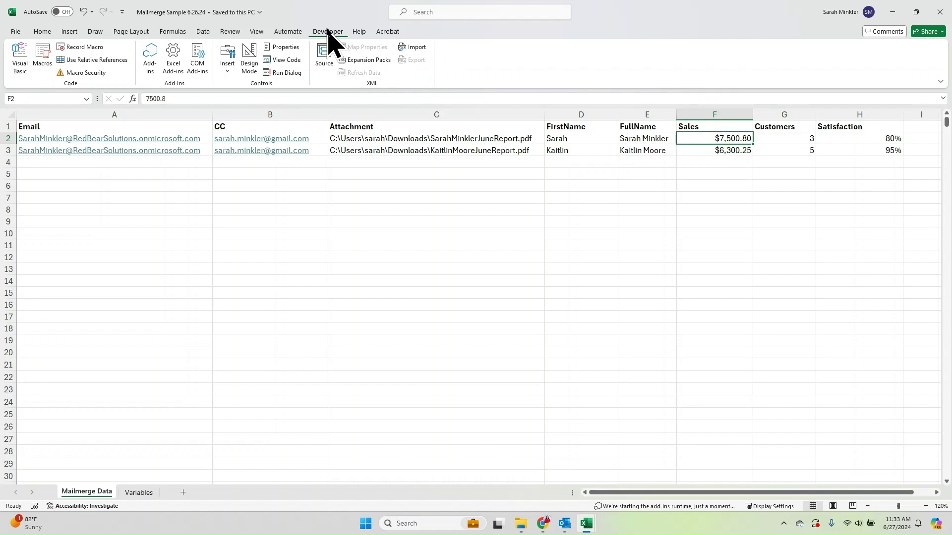
- Check in the ribbon customization options that the Developer tab is enabled, and accept the settings
click(16, 32)
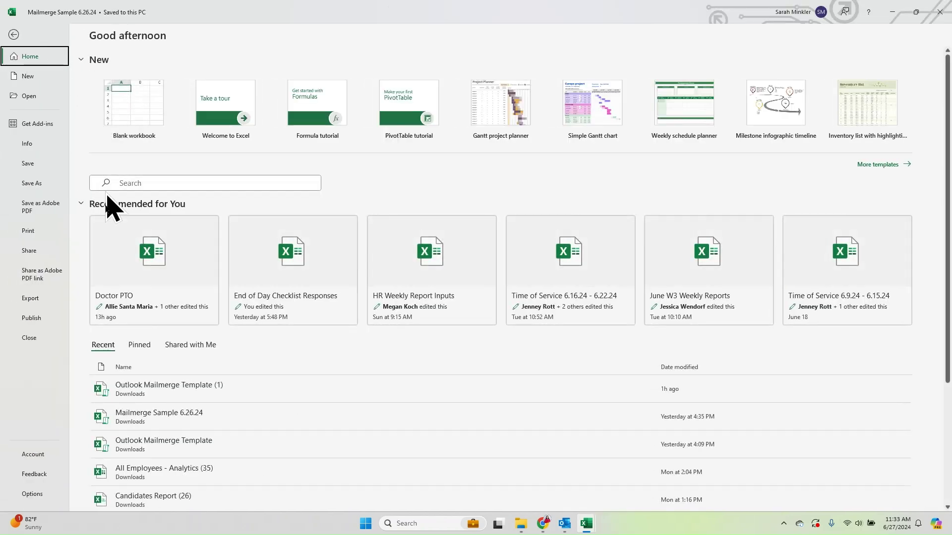
click(42, 495)
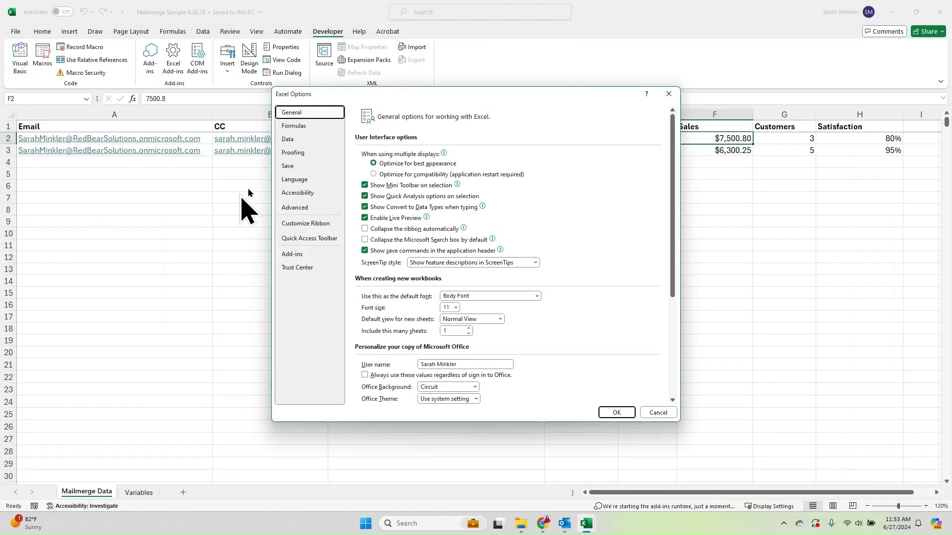
click(305, 223)
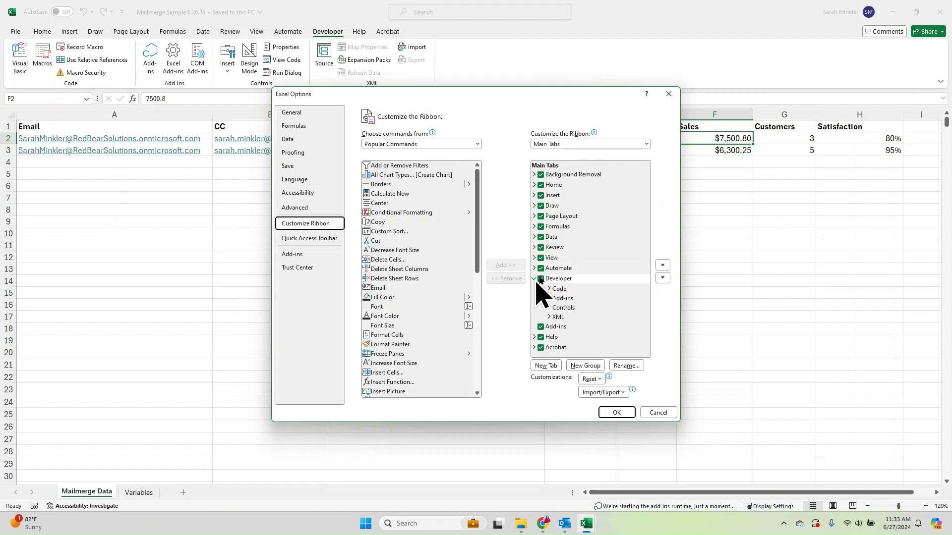
click(616, 413)
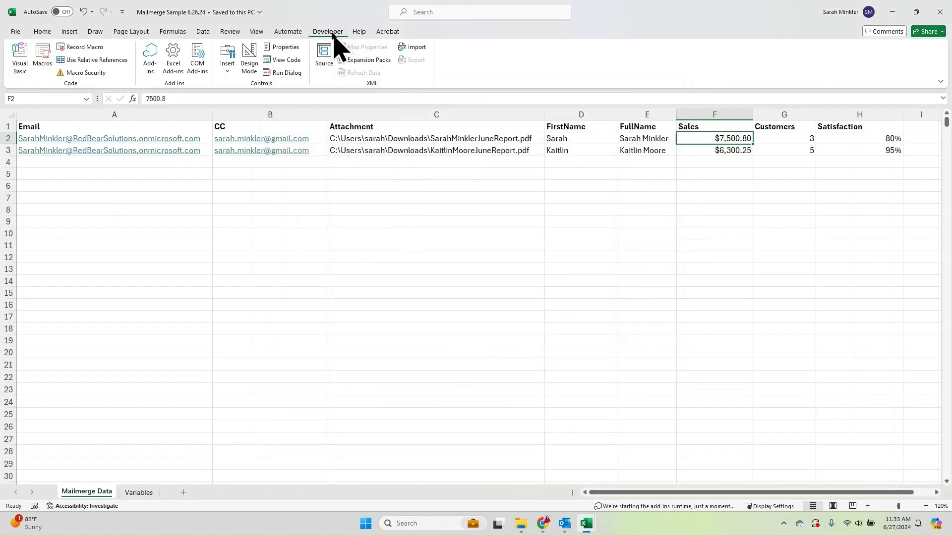
- Check the Visual Basic editor's project list for the PERSONAL.XLSB project, and close the editor
click(20, 67)
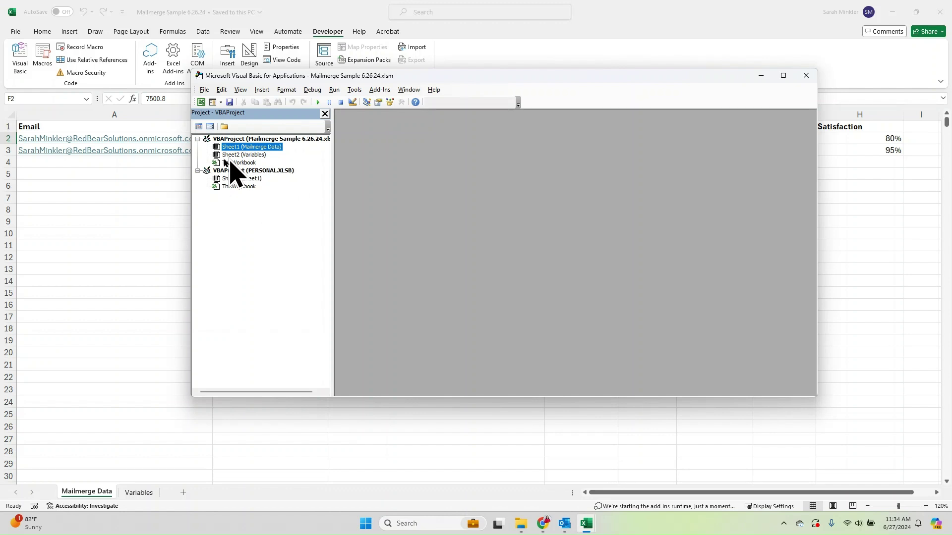
click(806, 76)
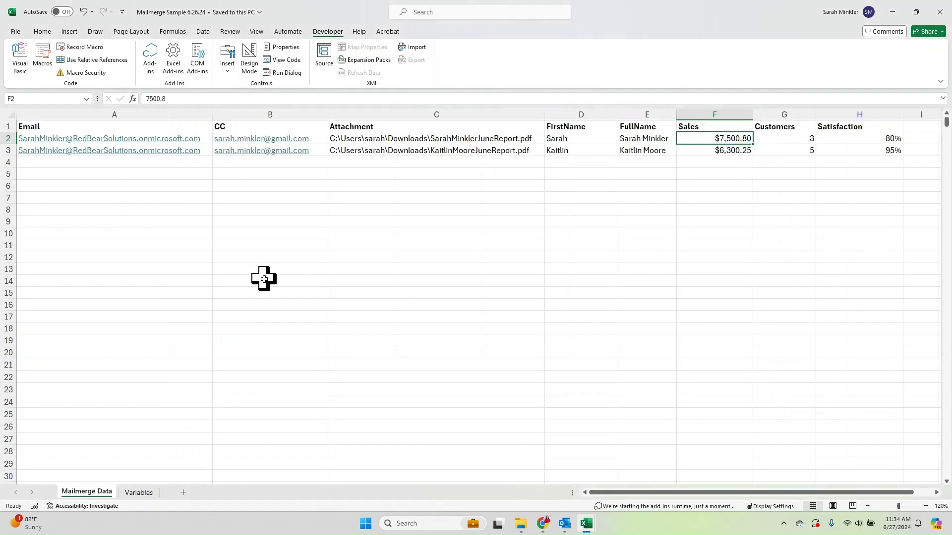
- Start recording a macro named Test, stored in the Personal Macro Workbook
click(87, 48)
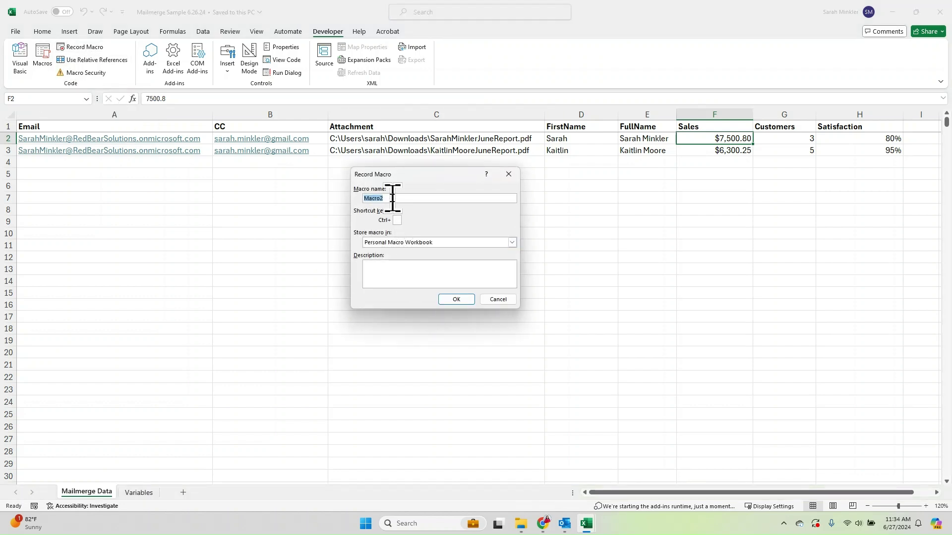
text(Test)
click(419, 242)
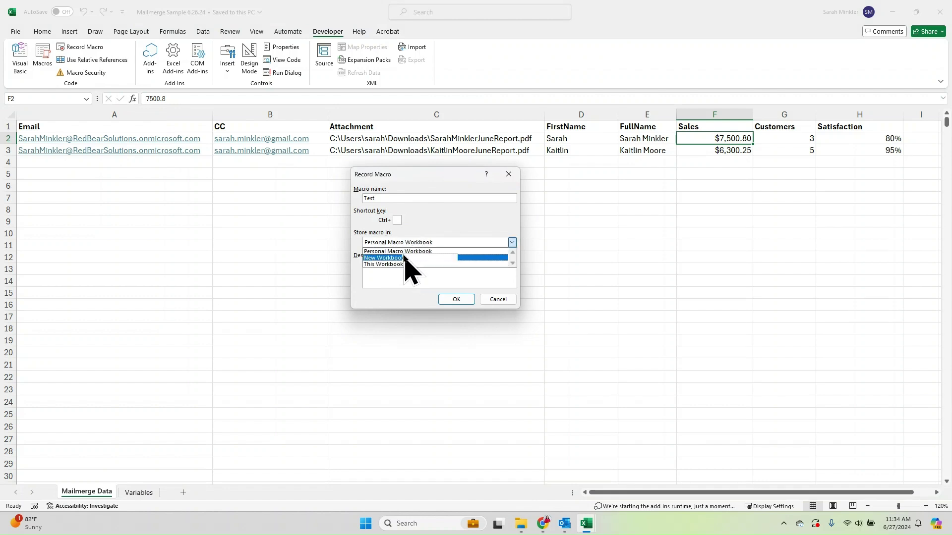
click(436, 252)
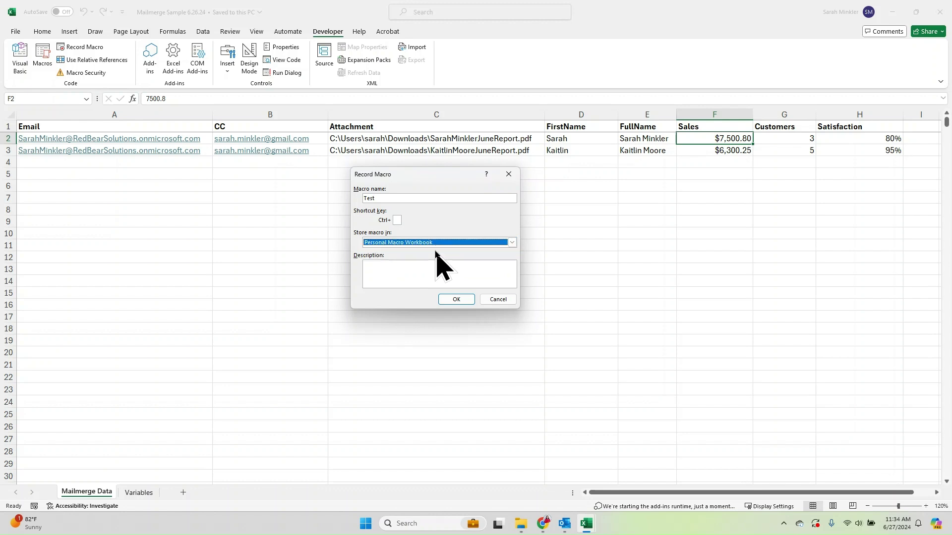
click(454, 299)
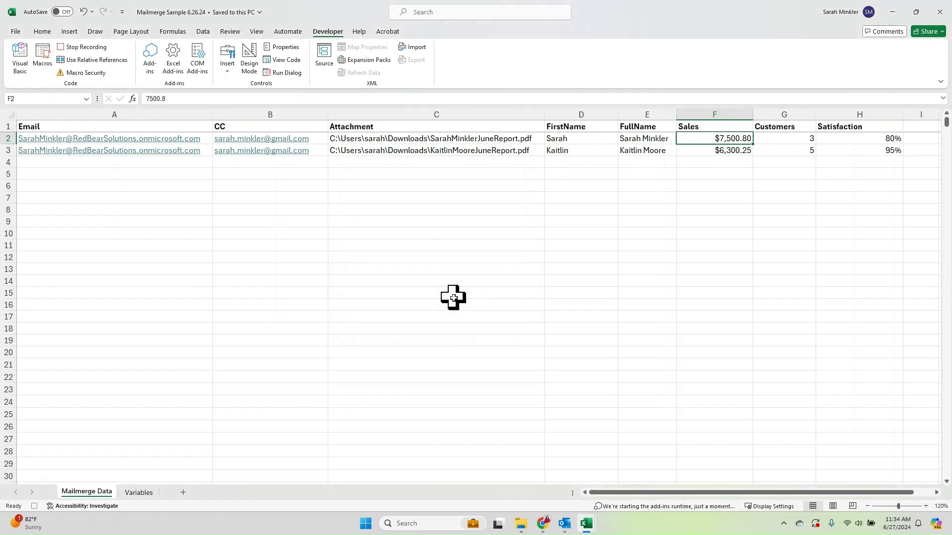
- Enter 5 in cell C16 as the recorded action, and stop the macro recording, dismissing the Record Actions pane
click(449, 301)
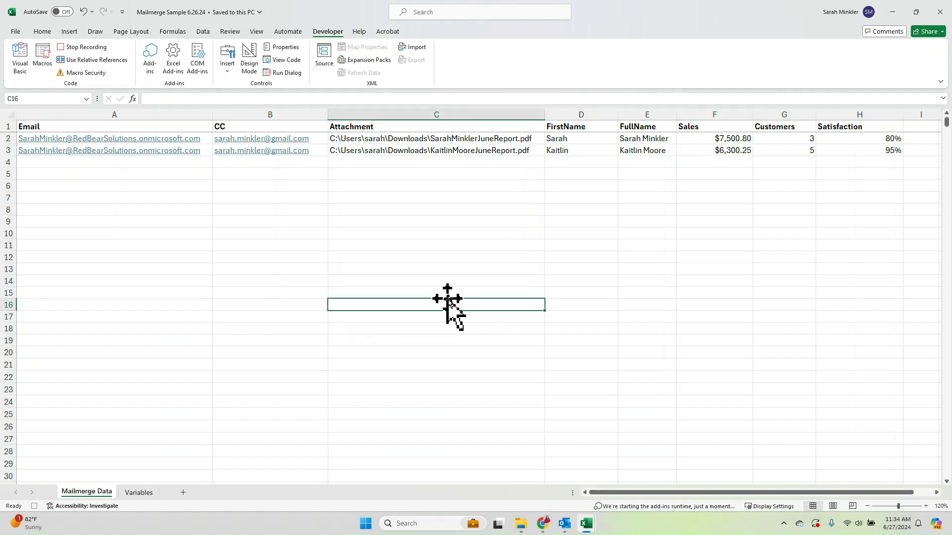
text(5)
click(399, 332)
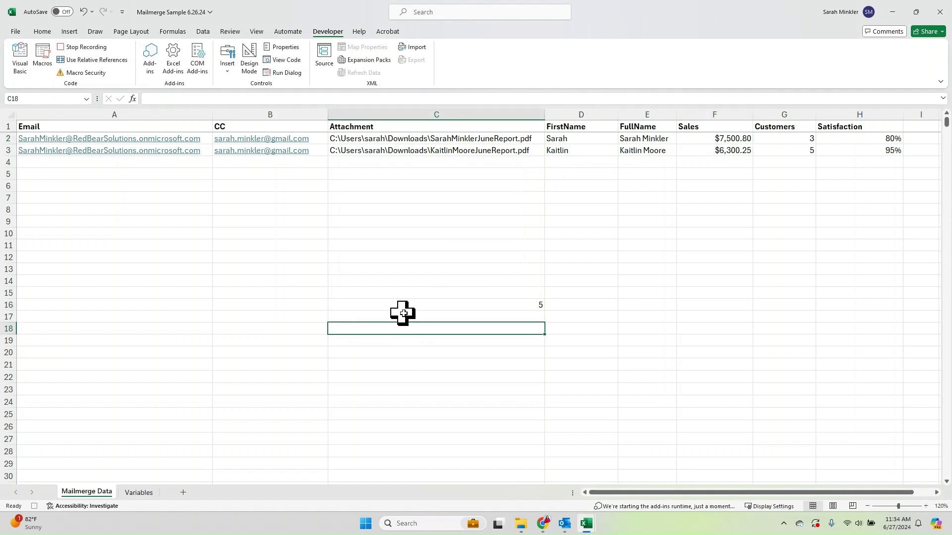
click(100, 52)
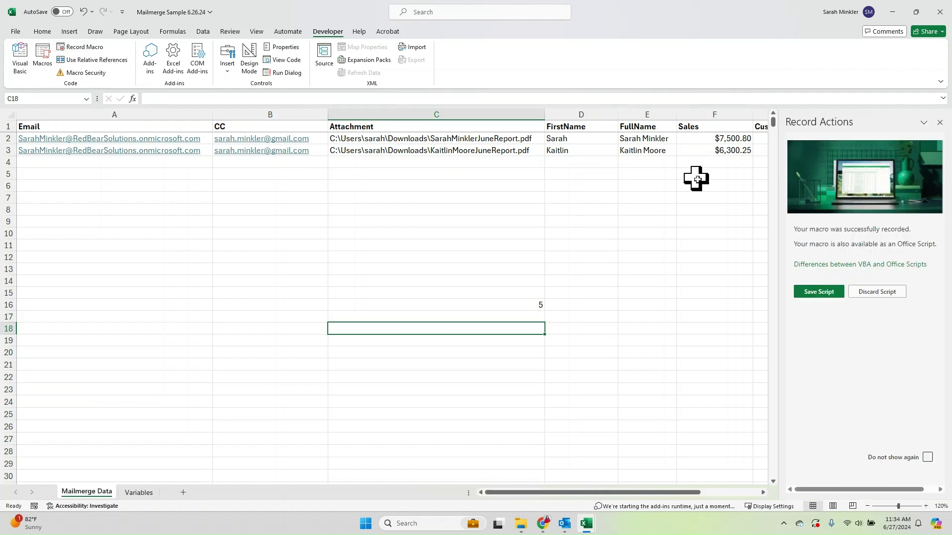
click(939, 122)
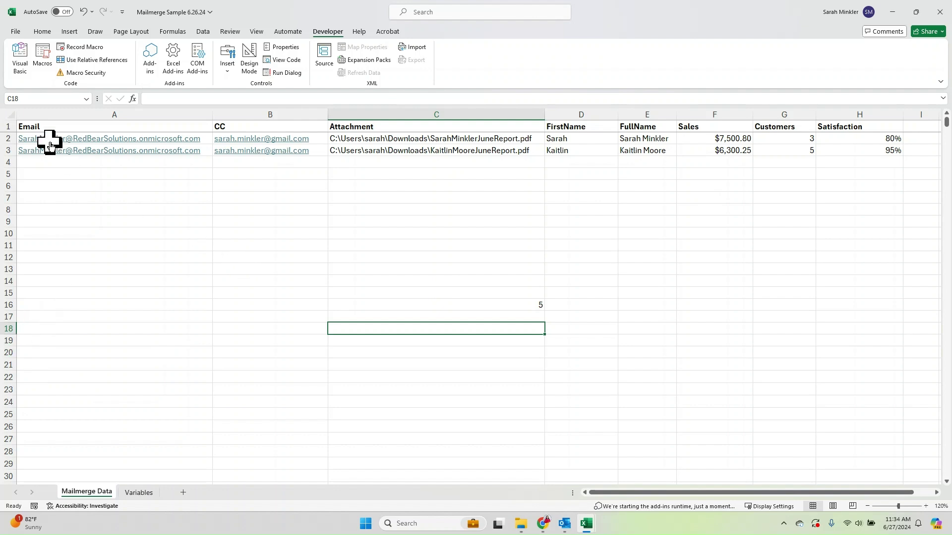
- Review the recorded Test macro's code in Module1 of the PERSONAL.XLSB project, and close the code window
click(25, 57)
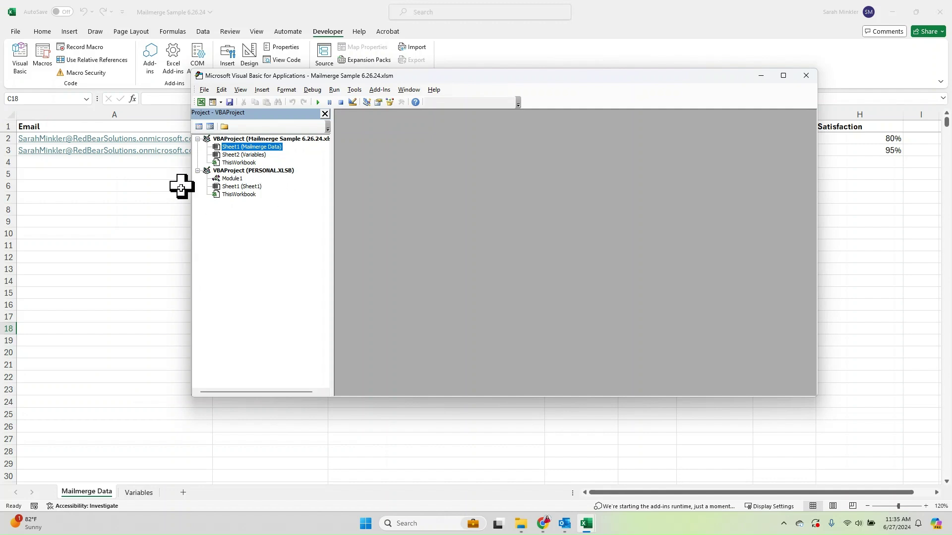
click(231, 179)
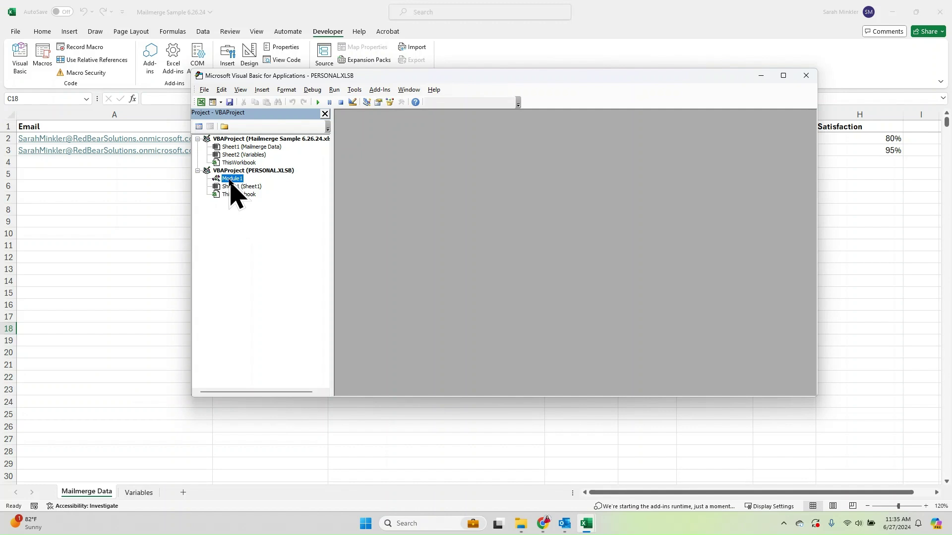
double_click(231, 179)
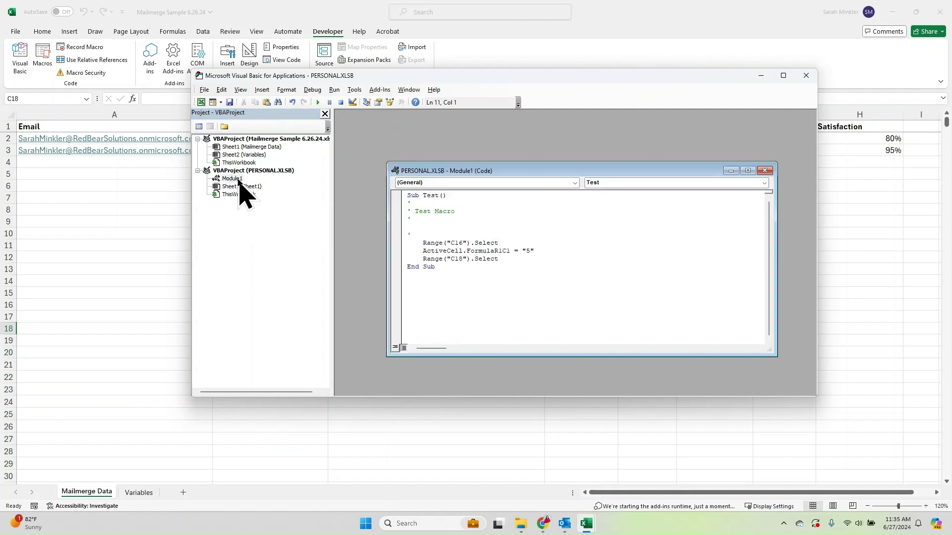
click(765, 171)
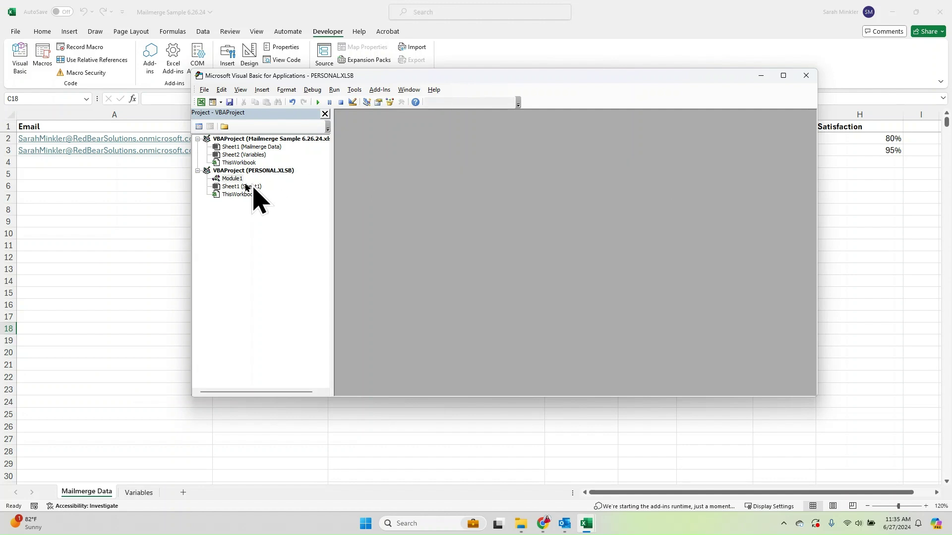
- Remove Module1 from the PERSONAL.XLSB project without exporting it
right_click(233, 178)
click(193, 263)
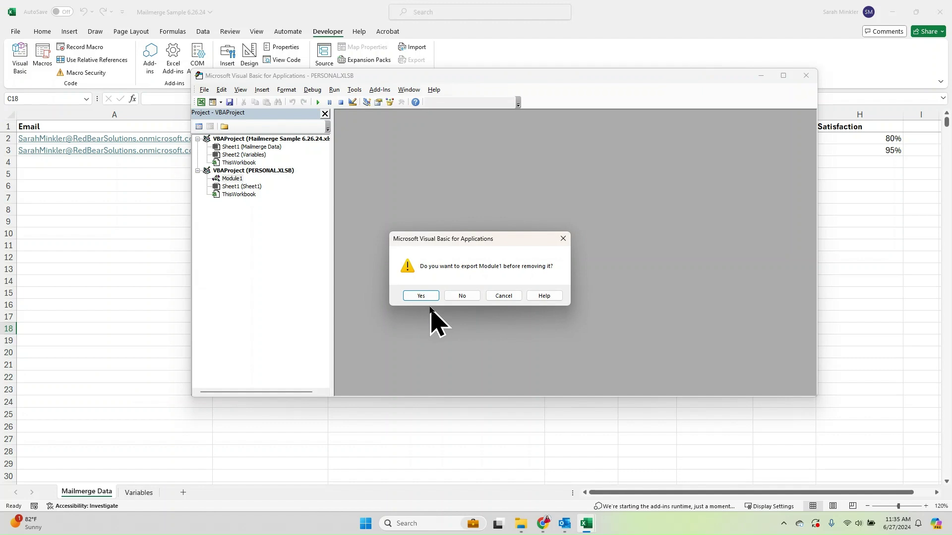
click(458, 297)
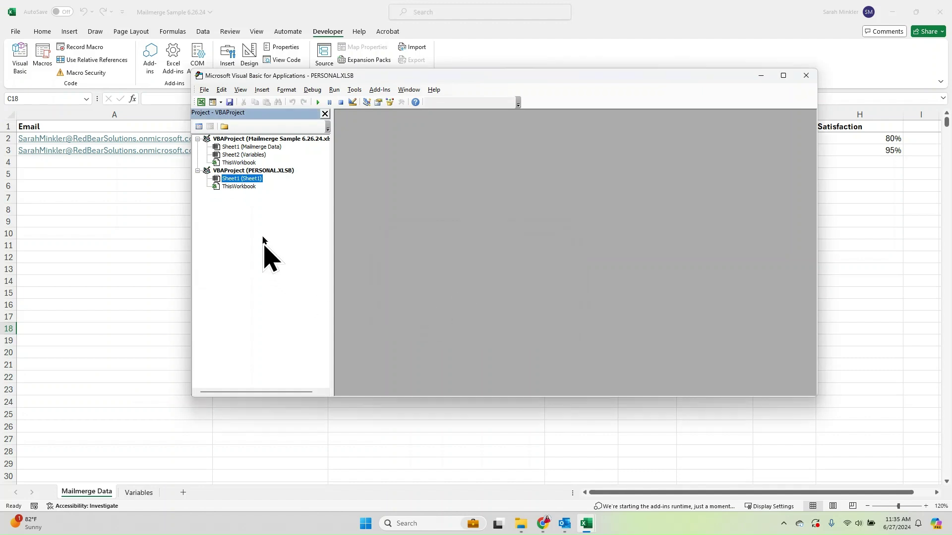
- Insert a new empty module into the PERSONAL.XLSB project, and reposition its code window within the editor
right_click(248, 171)
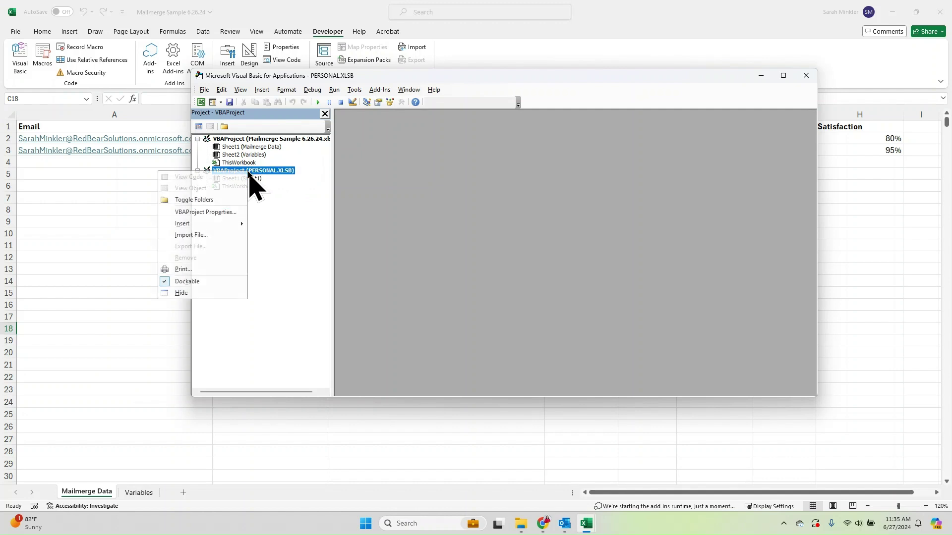
mouse_move(207, 225)
click(117, 237)
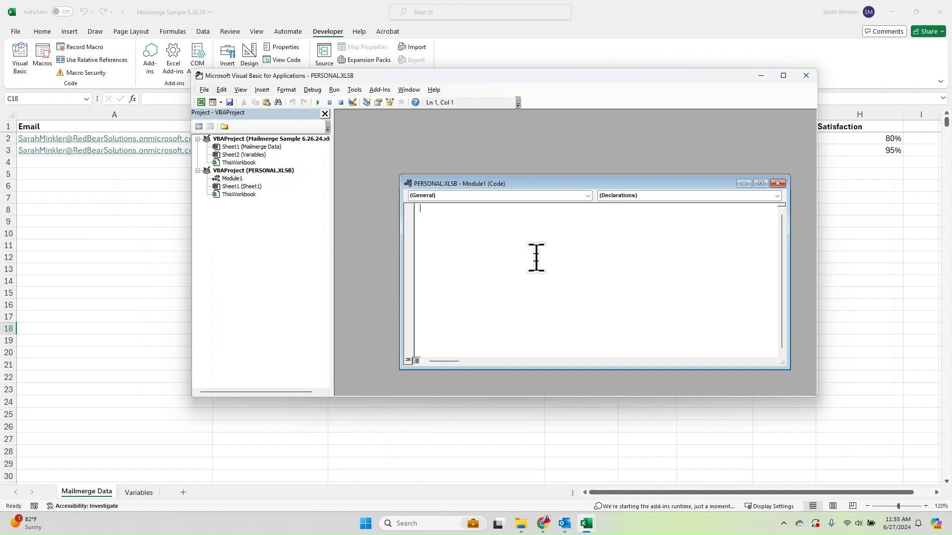
drag(532, 185, 518, 169)
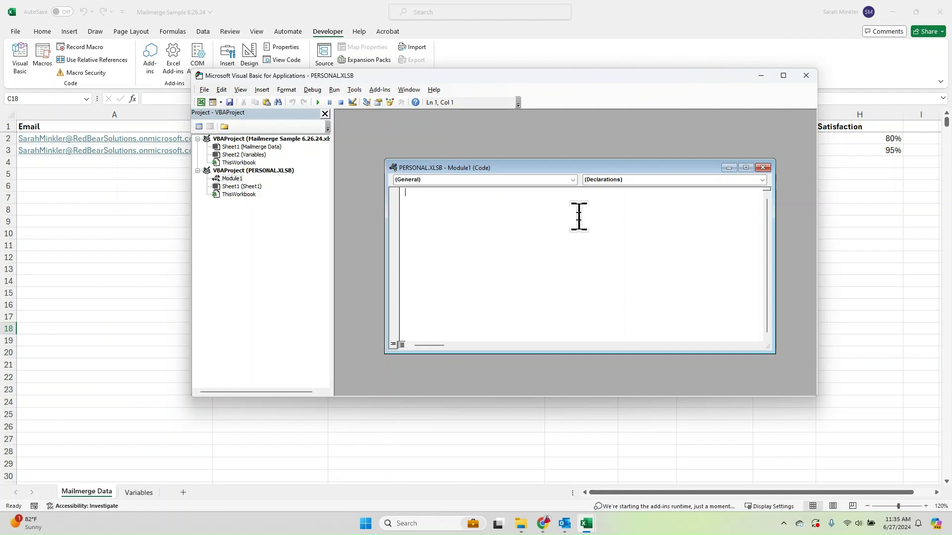
- Copy all the code from the Outlook Mail Merge VBA Code document in Chrome into the new PERSONAL.XLSB module
mouse_move(543, 524)
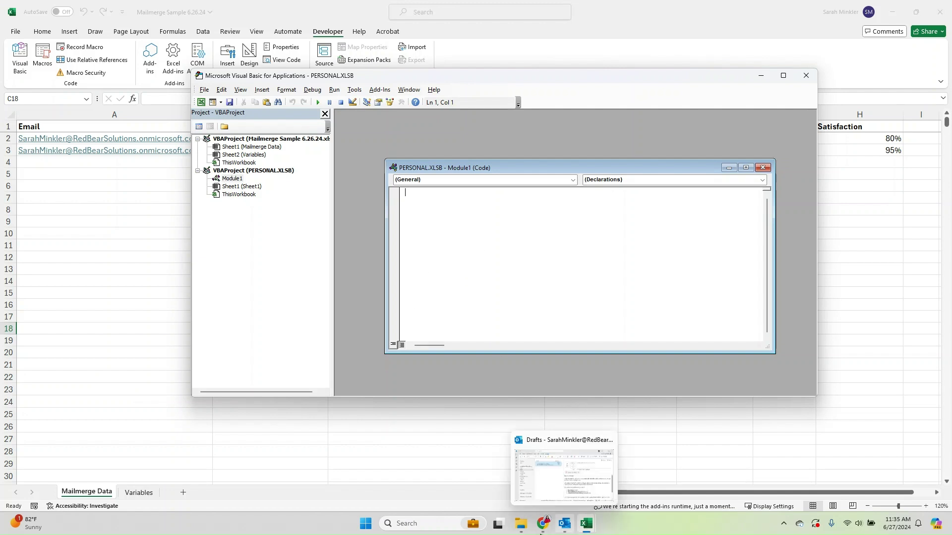
click(497, 495)
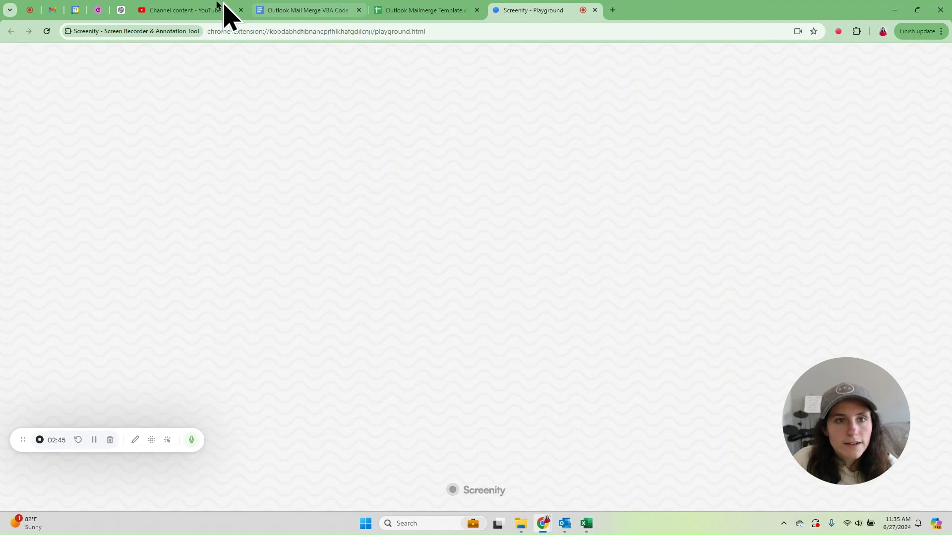
click(297, 9)
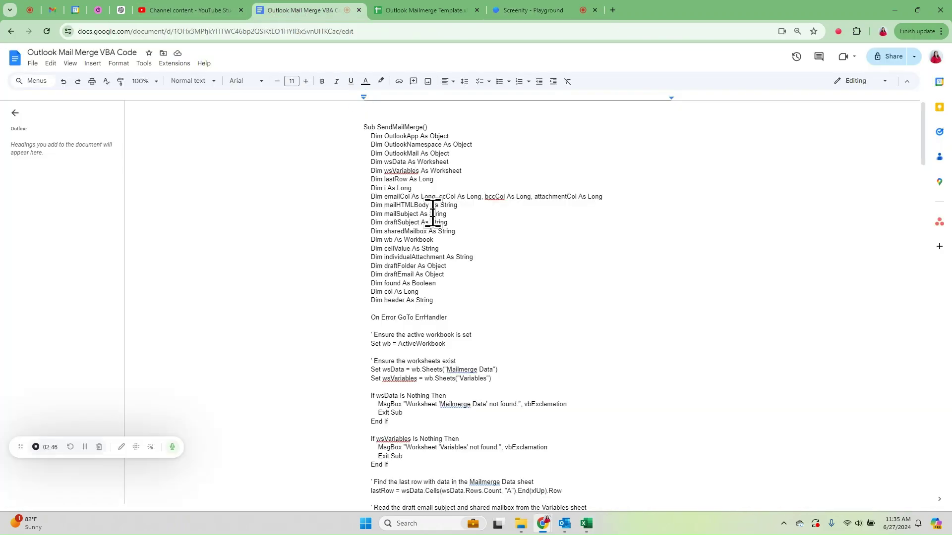
key(ctrl+a)
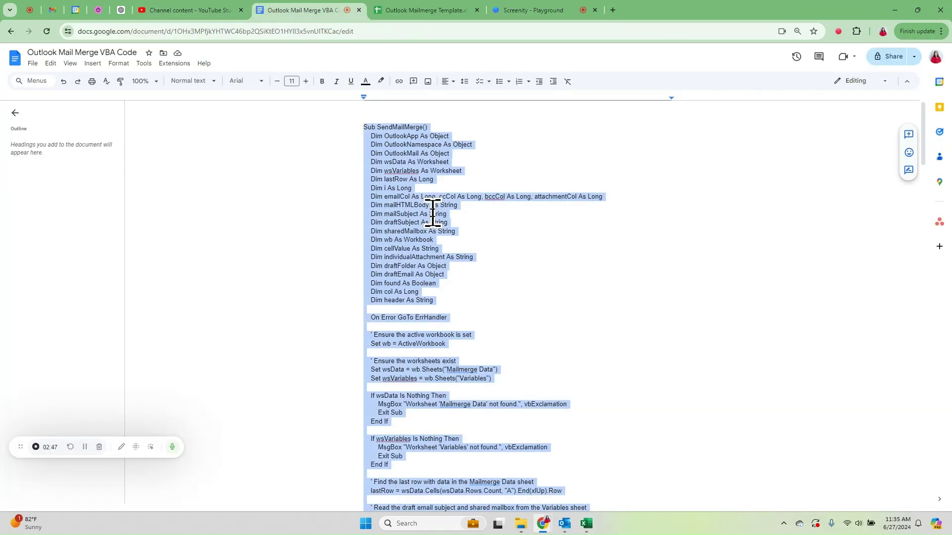
click(895, 11)
key(ctrl+v)
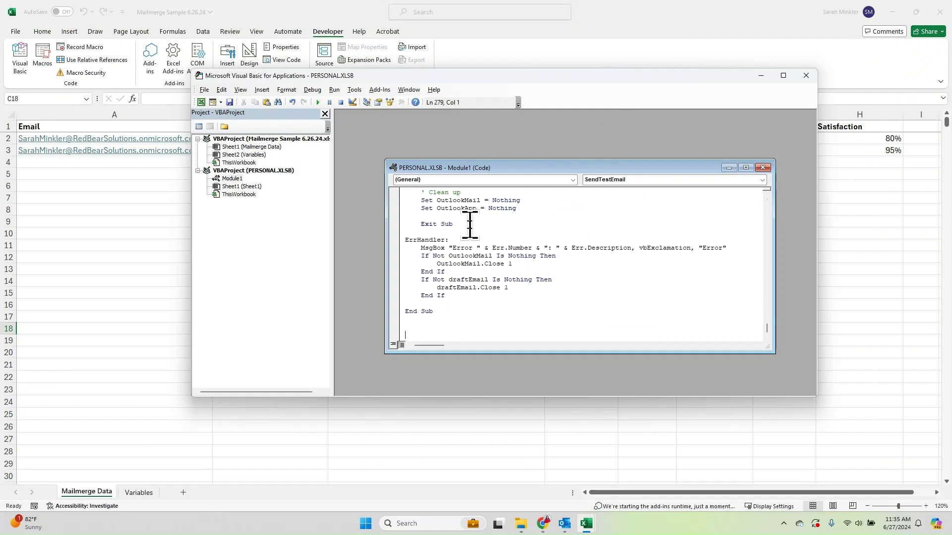
- Save PERSONAL.XLSB with the pasted code, and clear the test value from cell C16 of the Mailmerge Data sheet
click(230, 103)
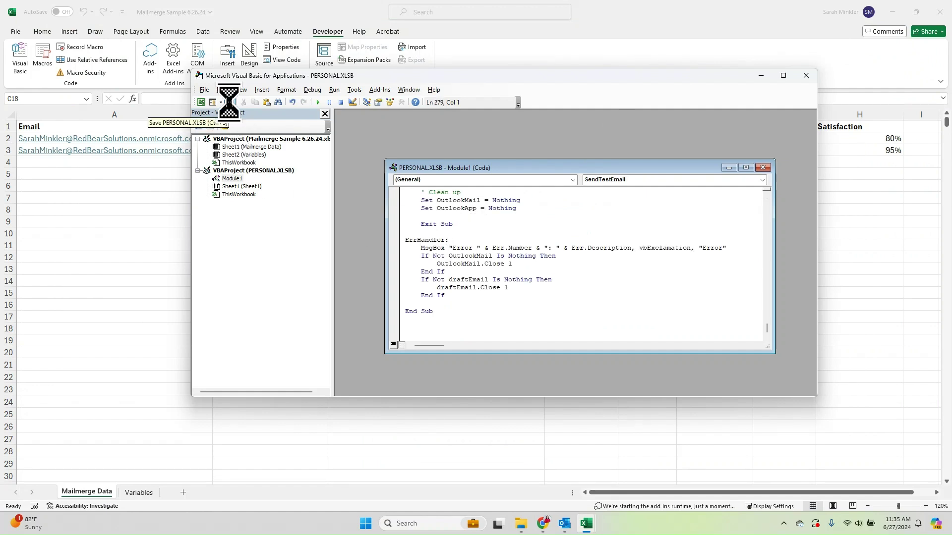
click(806, 76)
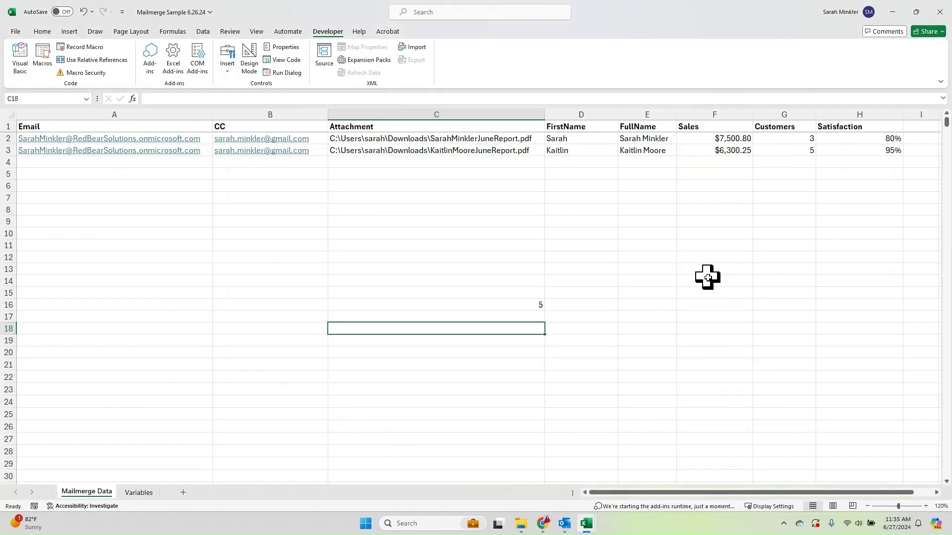
click(522, 306)
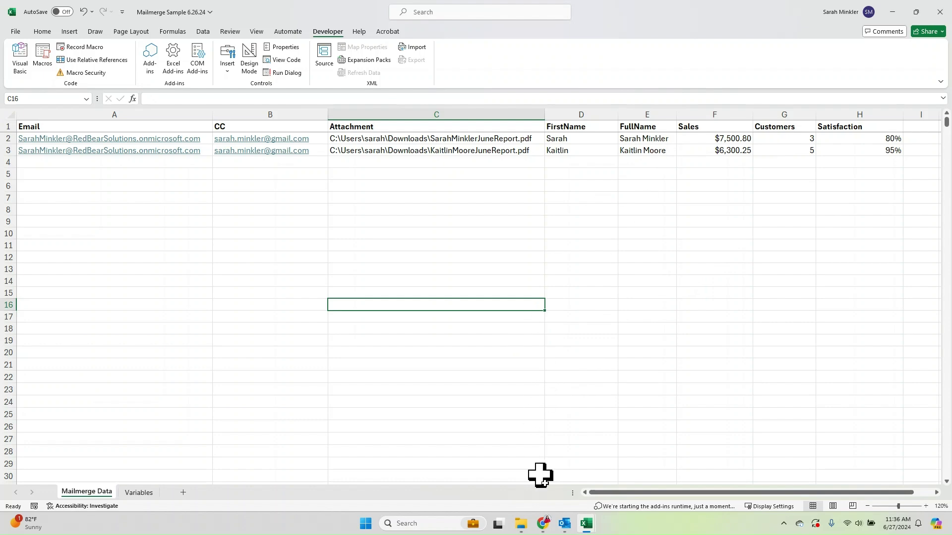
- Download the Outlook Mailmerge Template from Google Sheets in Chrome as Microsoft Excel (.xlsm), and switch to the downloaded copy in Excel
mouse_move(548, 524)
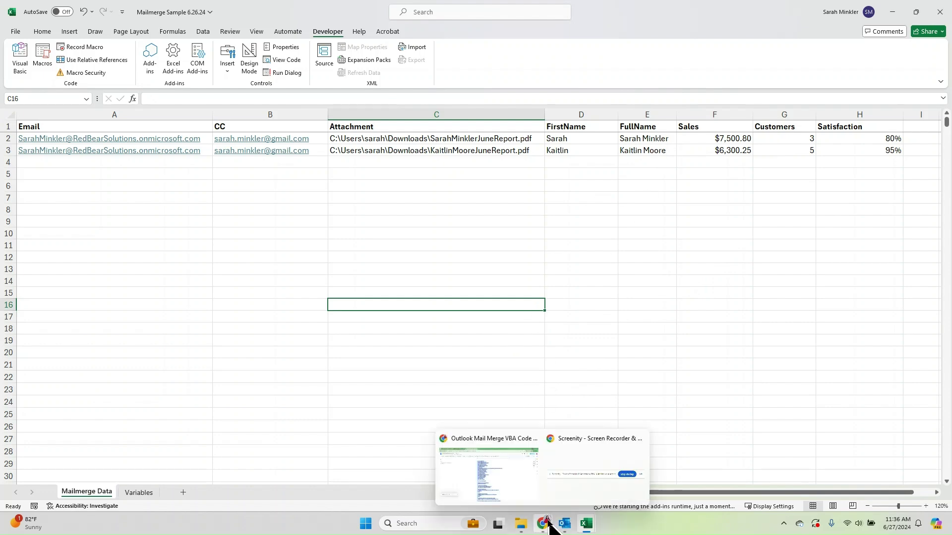
click(479, 475)
click(405, 11)
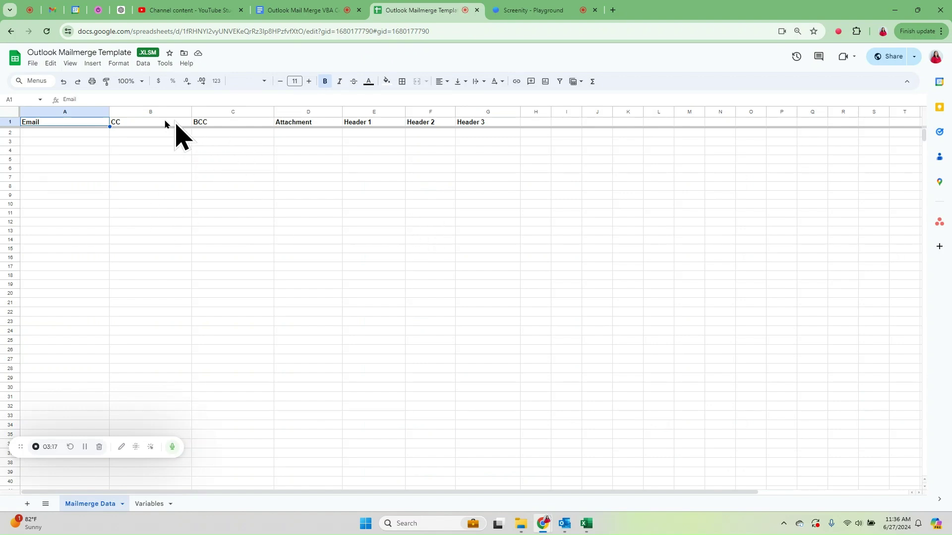
click(33, 64)
mouse_move(75, 187)
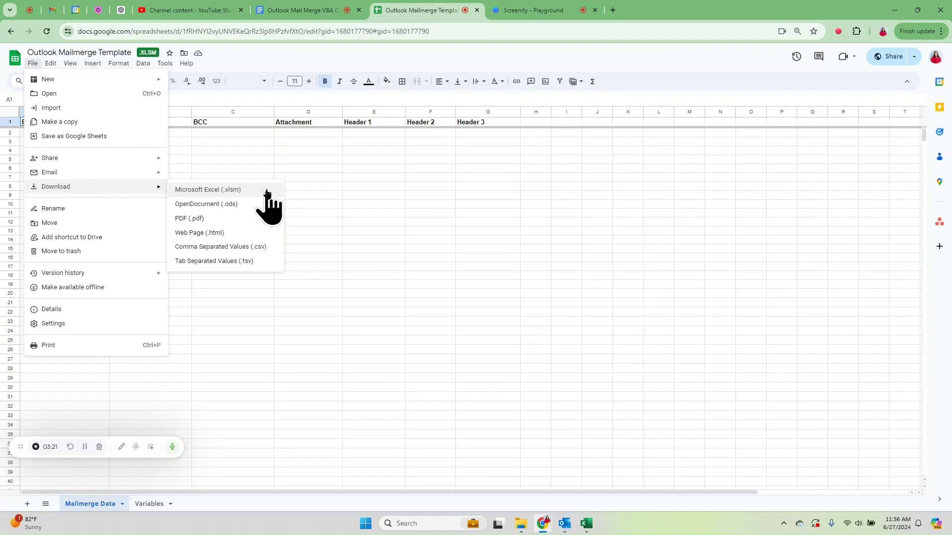
mouse_move(593, 525)
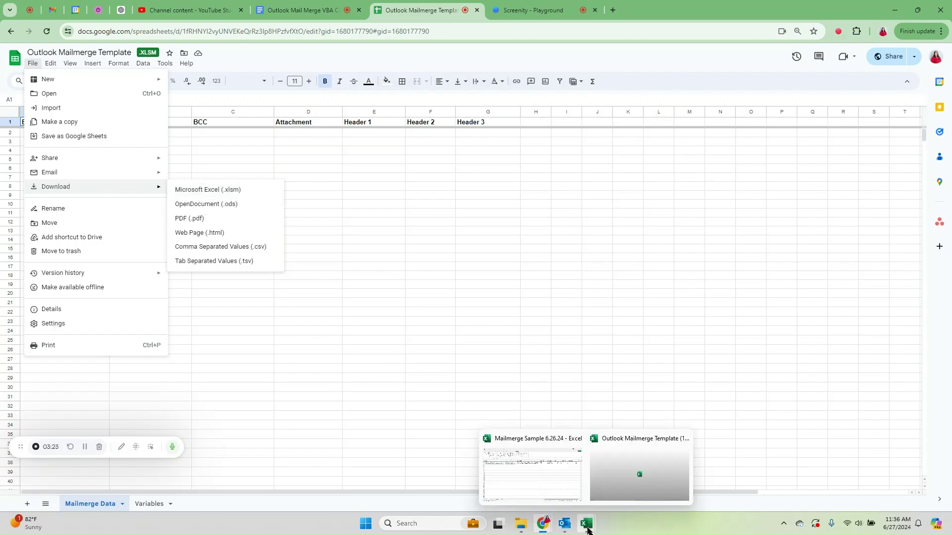
click(622, 470)
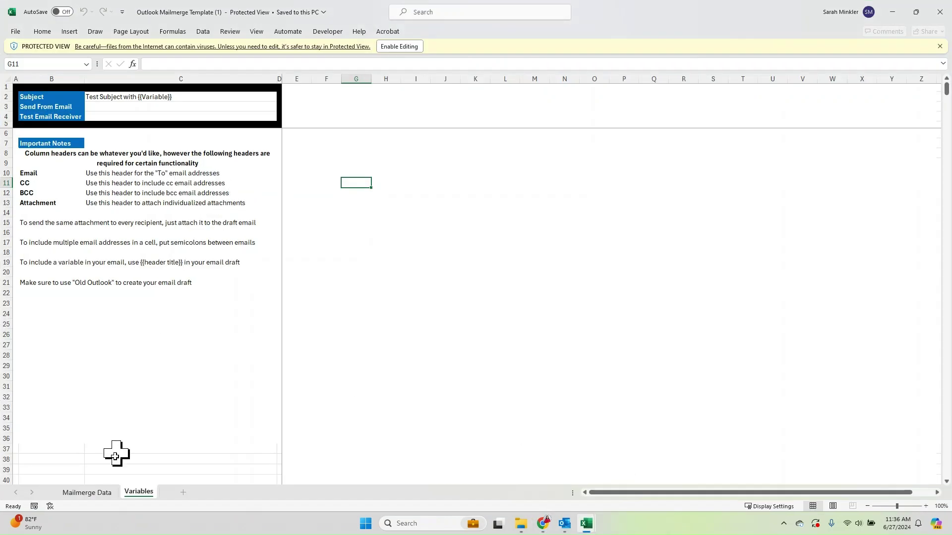
- Review the template's two sheets, examining the Email, CC, BCC and Attachment headers on the Mailmerge Data sheet
click(88, 493)
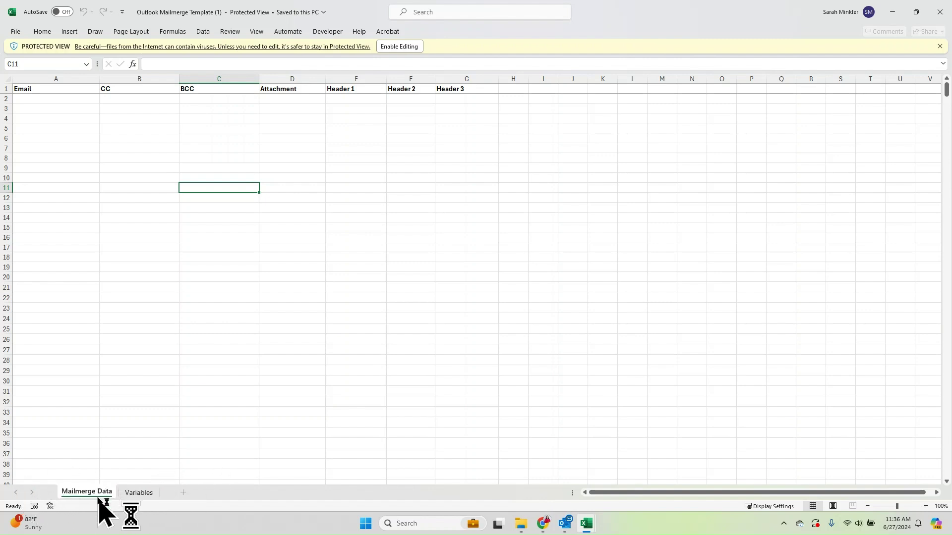
click(138, 493)
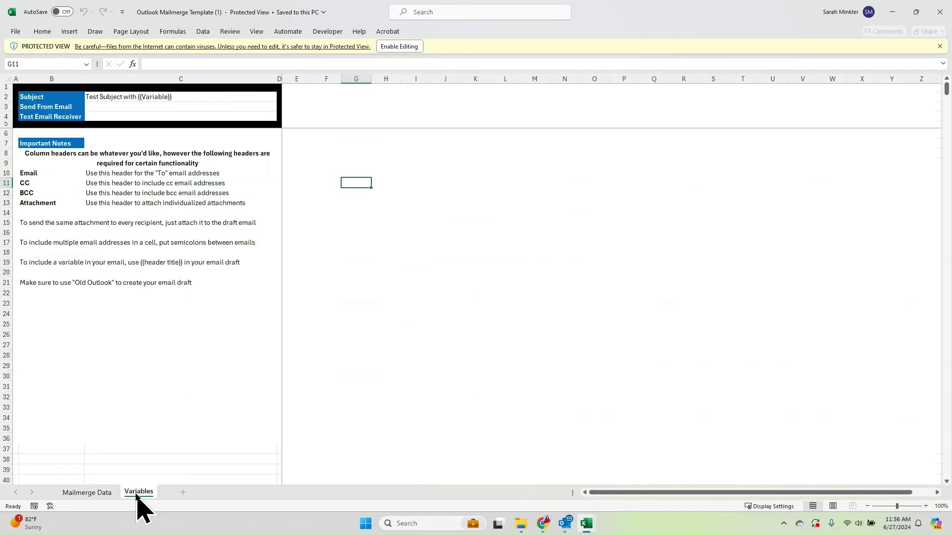
click(99, 493)
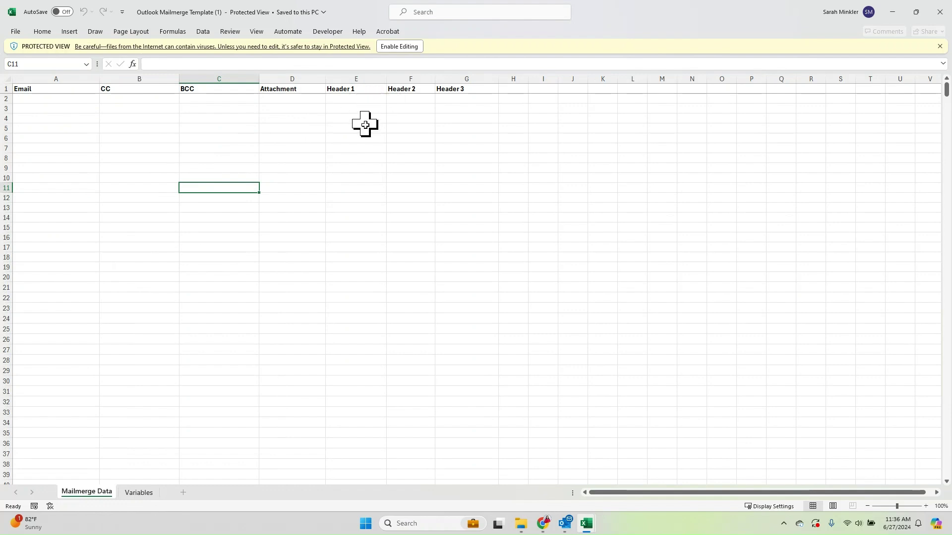
click(73, 92)
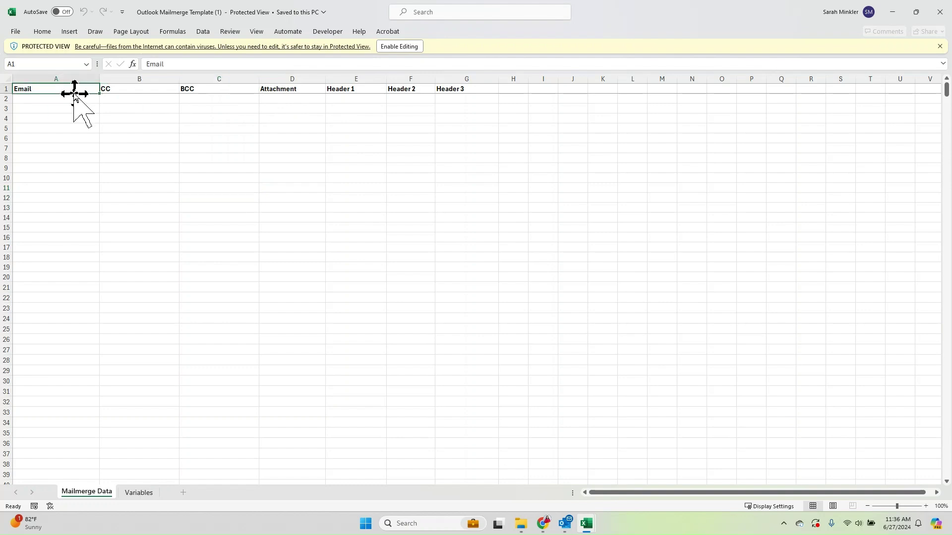
click(140, 91)
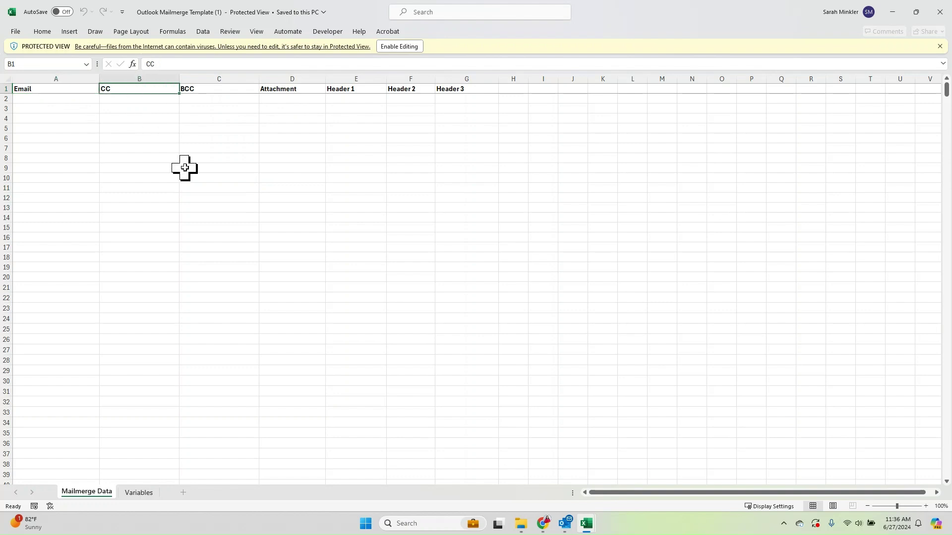
click(219, 88)
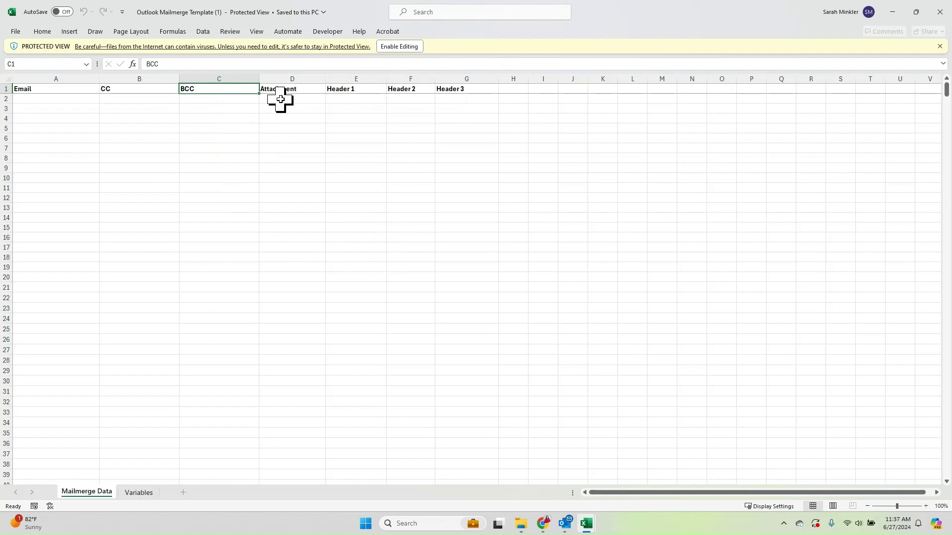
click(299, 89)
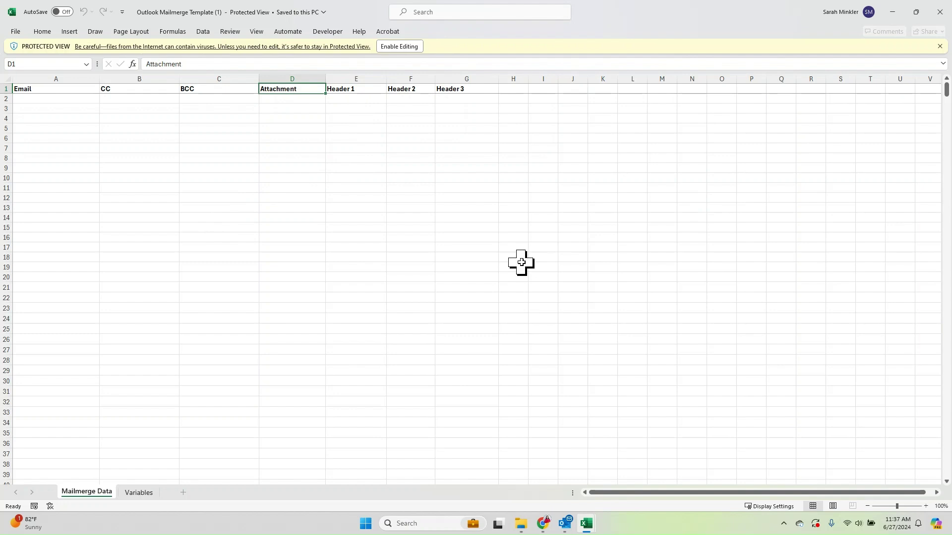
- Examine the Subject, Send From Email and Test Email Receiver fields and the important notes on the Variables sheet
click(148, 497)
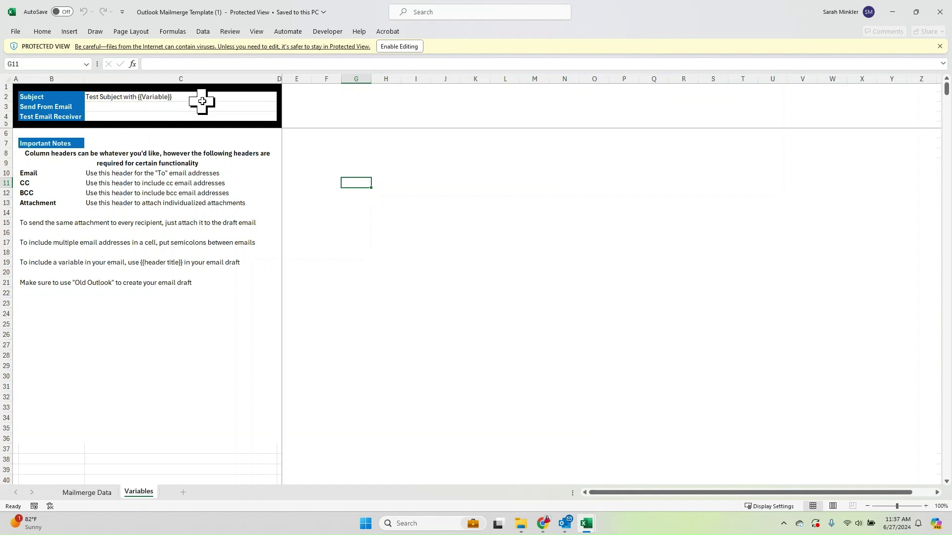
click(94, 110)
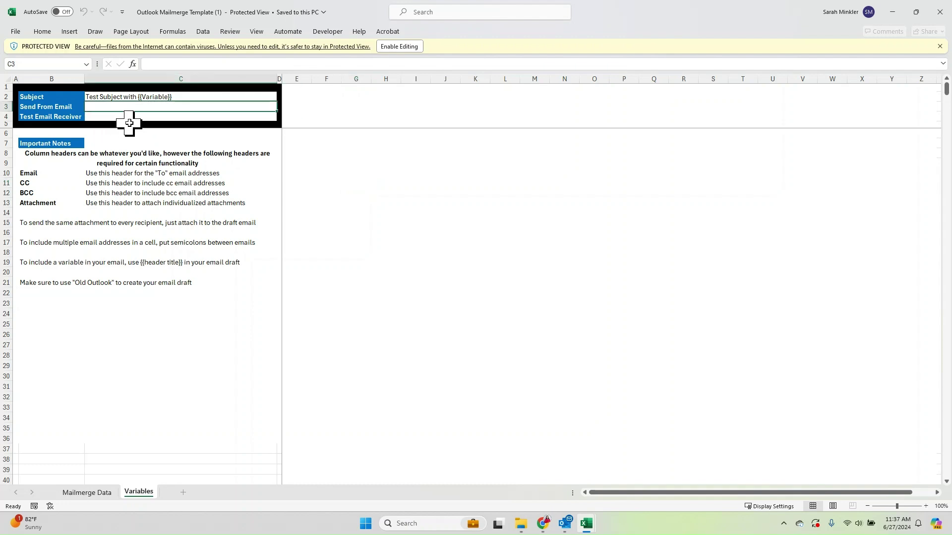
click(203, 118)
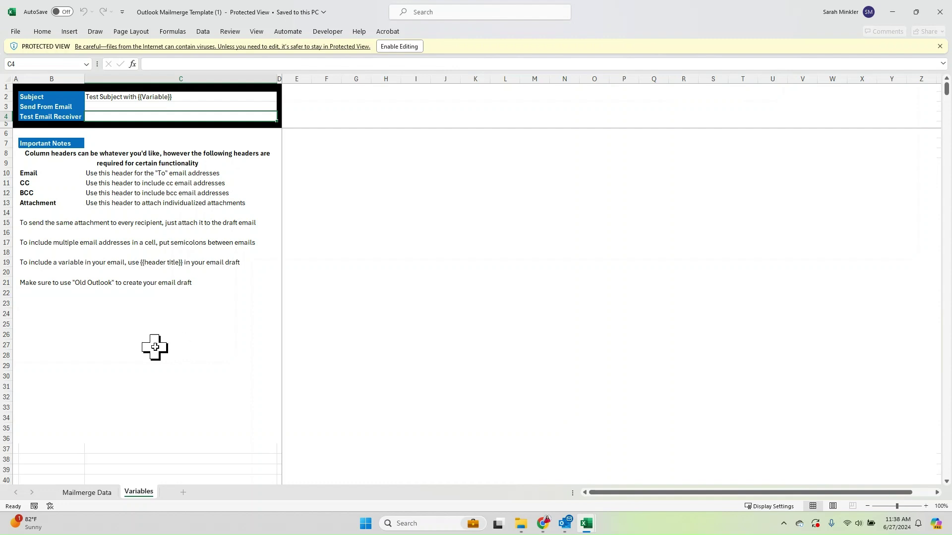
click(99, 492)
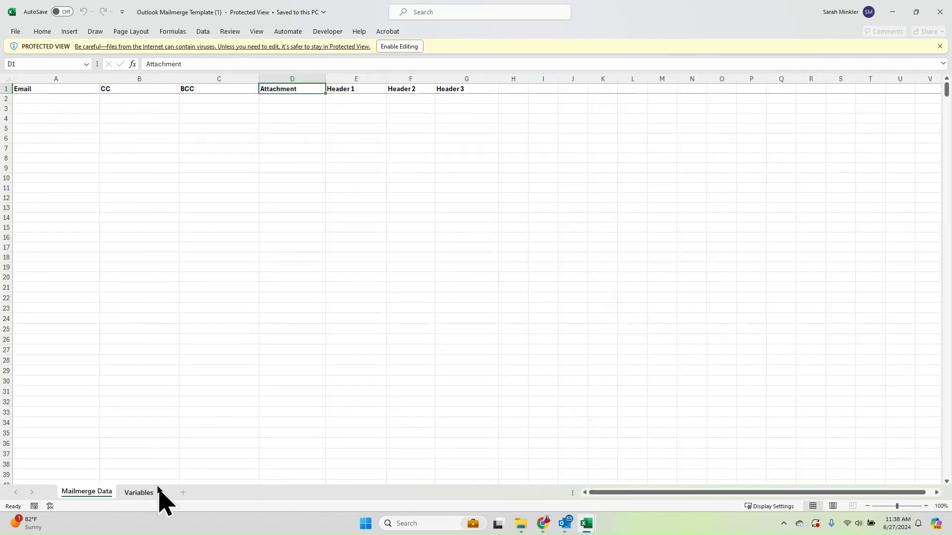
click(149, 493)
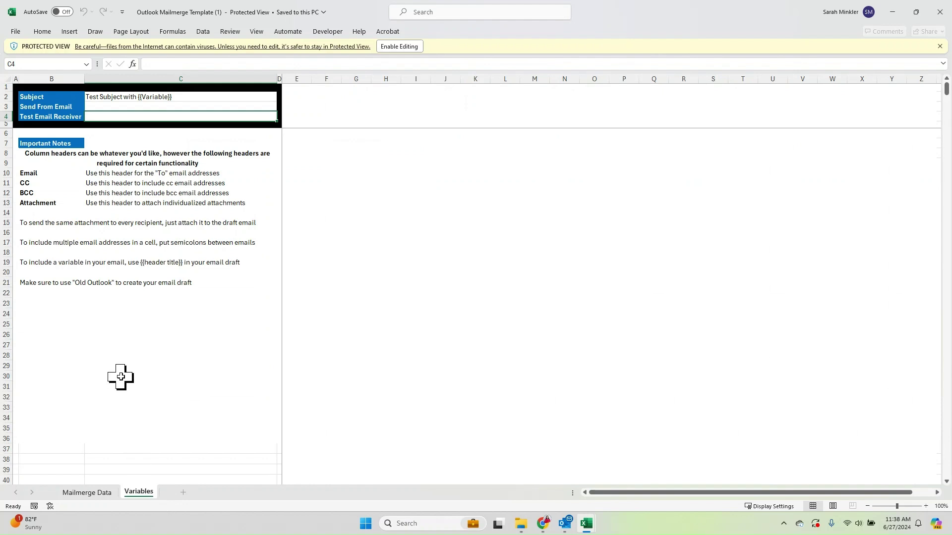
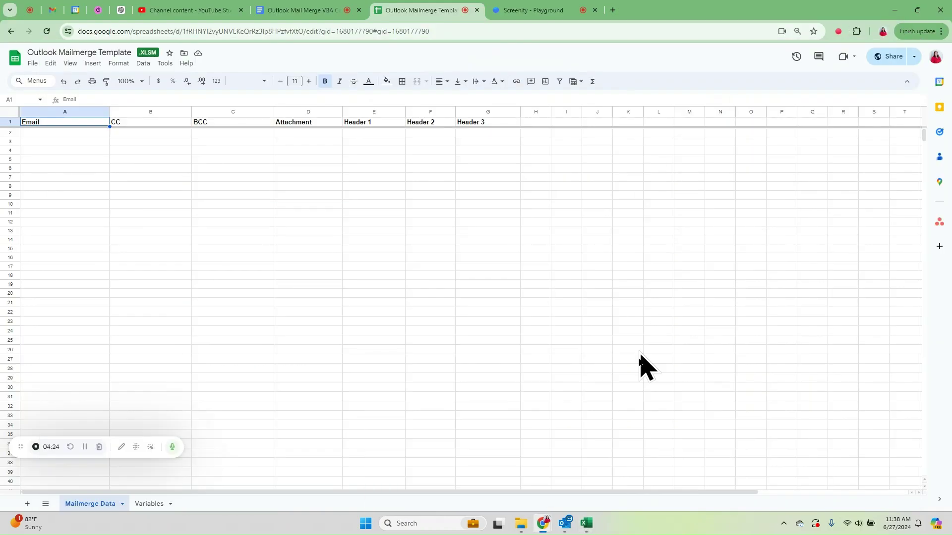
- Switch to Outlook, maximize its window, and review the June Monthly Report draft with its double-brace variables and attachment
mouse_move(565, 520)
click(560, 484)
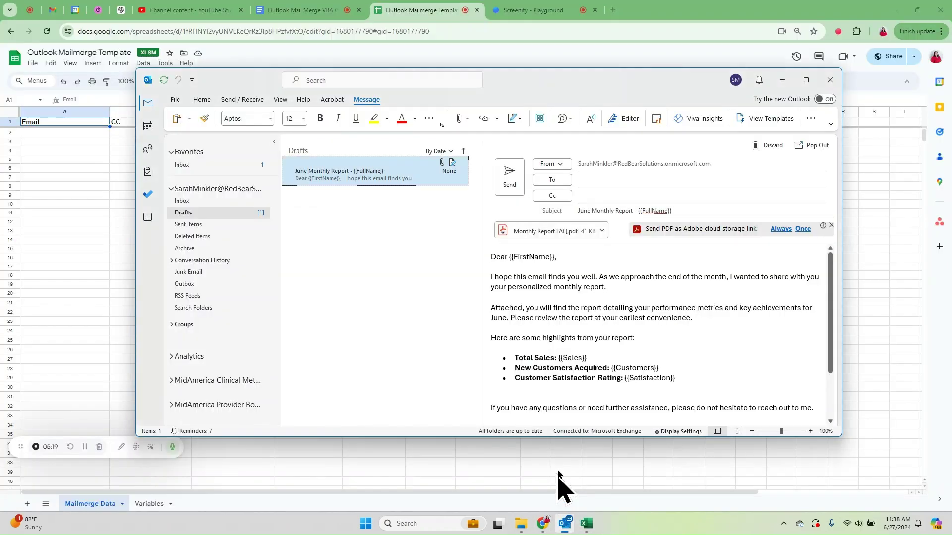
click(806, 79)
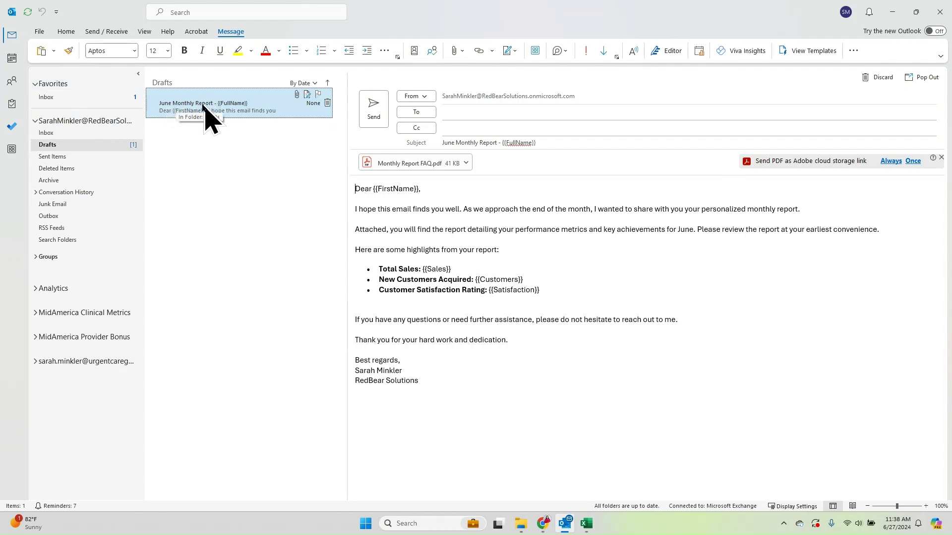
click(70, 32)
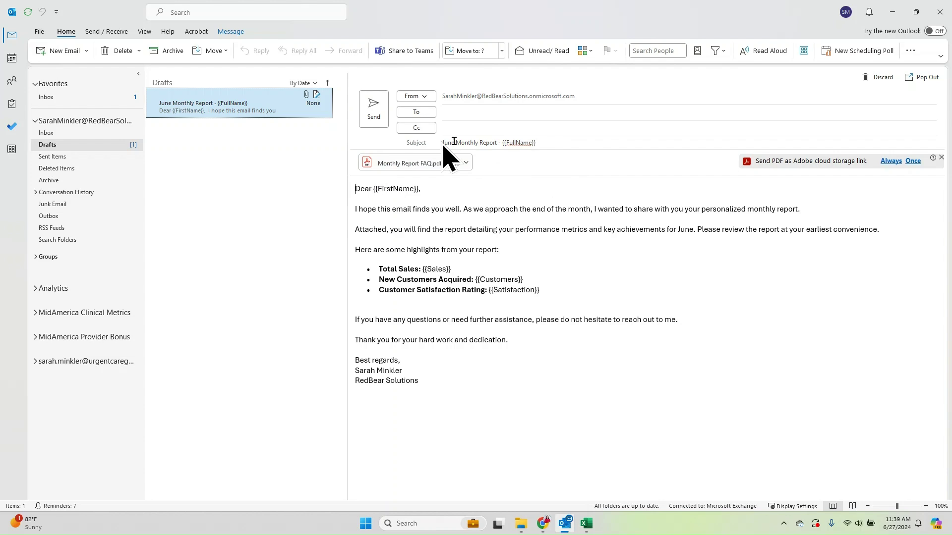
- Copy the draft's subject "June Monthly Report - {{FullName}}" into cell C2 of the Variables sheet in the Mailmerge Sample 6.26.24 Excel workbook
click(545, 142)
drag(545, 143, 441, 143)
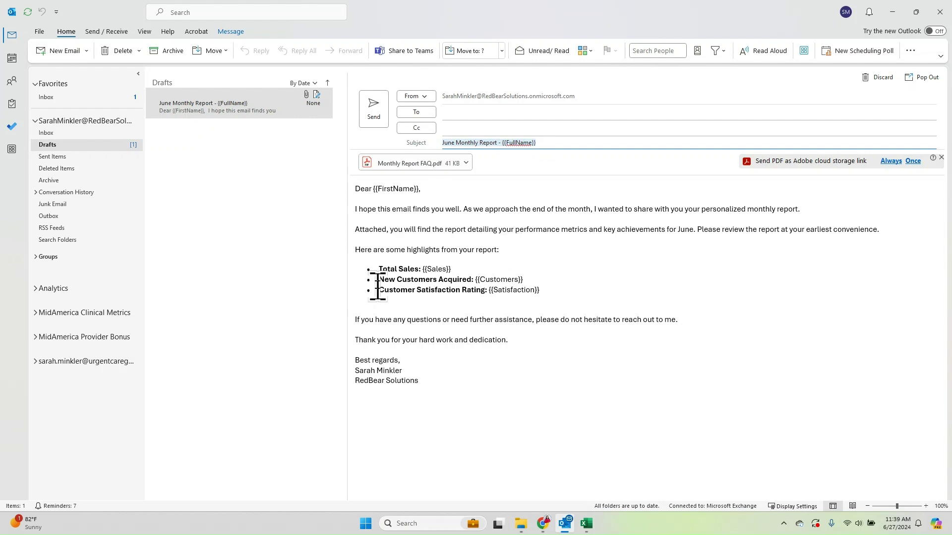
click(896, 13)
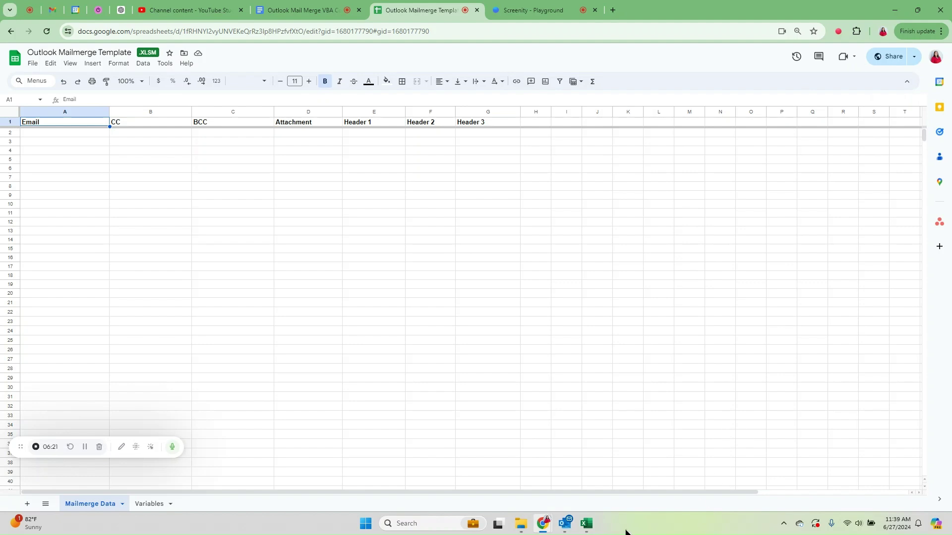
mouse_move(589, 530)
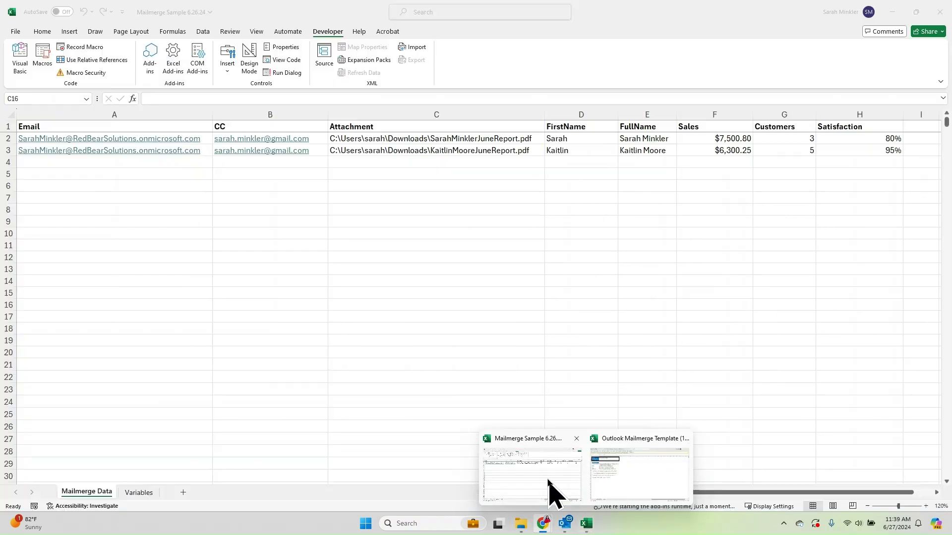
click(550, 481)
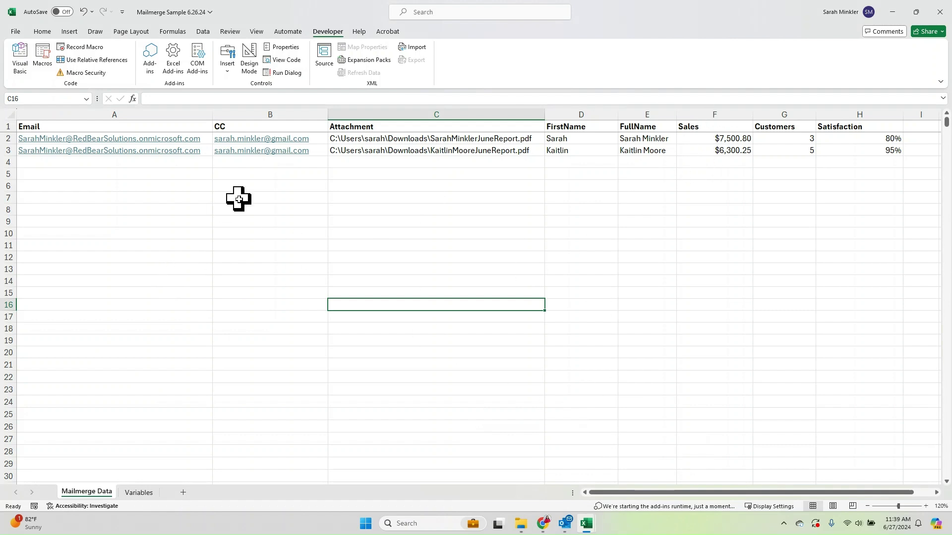
click(141, 494)
click(187, 132)
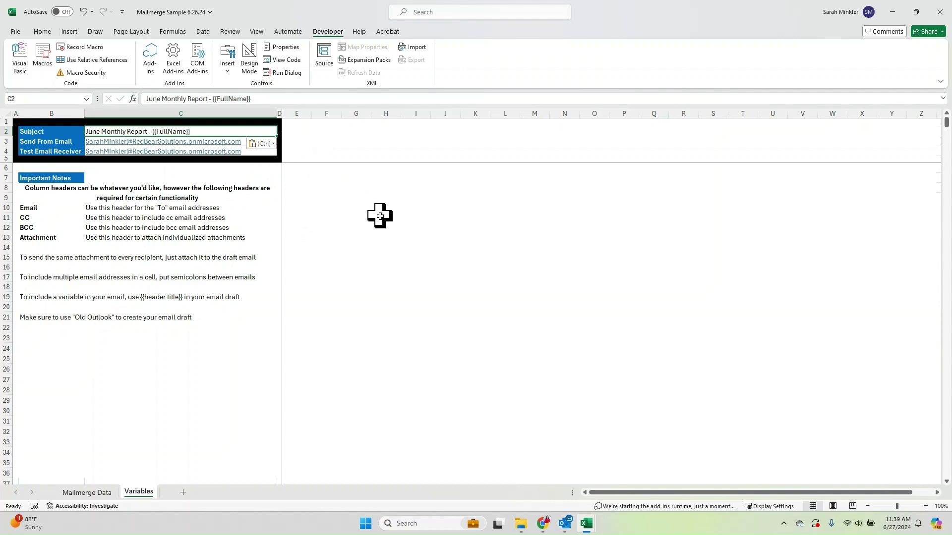
- Run the PERSONAL.XLSB!SendTestEmail macro from the Mailmerge Data sheet
click(97, 493)
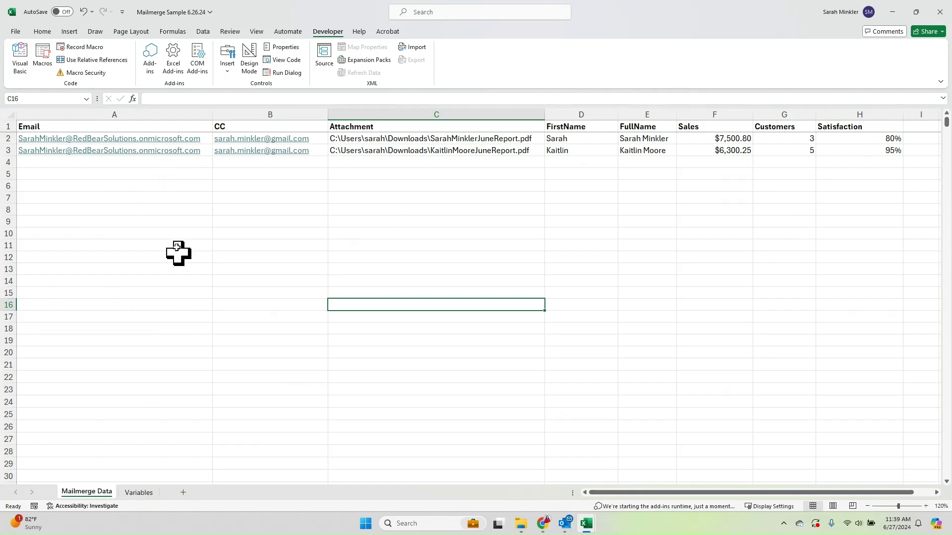
click(43, 68)
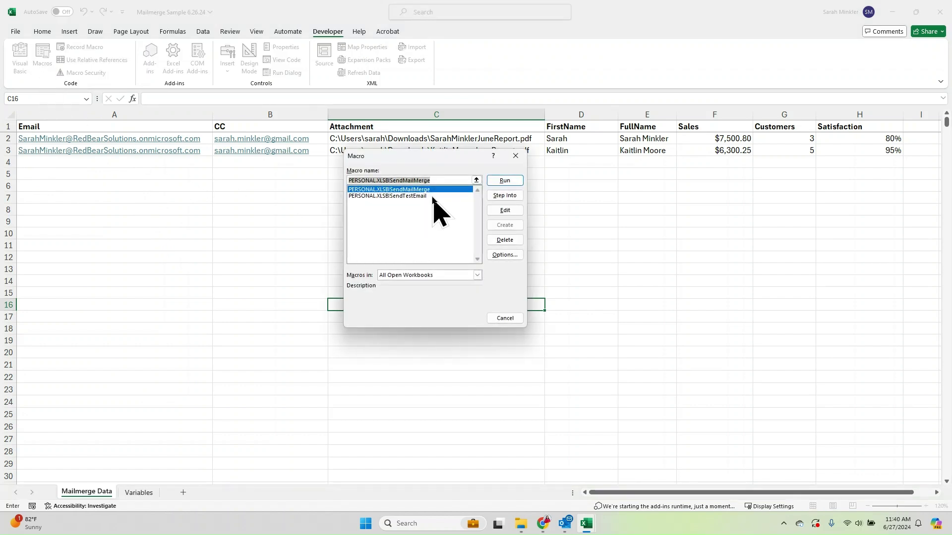
click(406, 196)
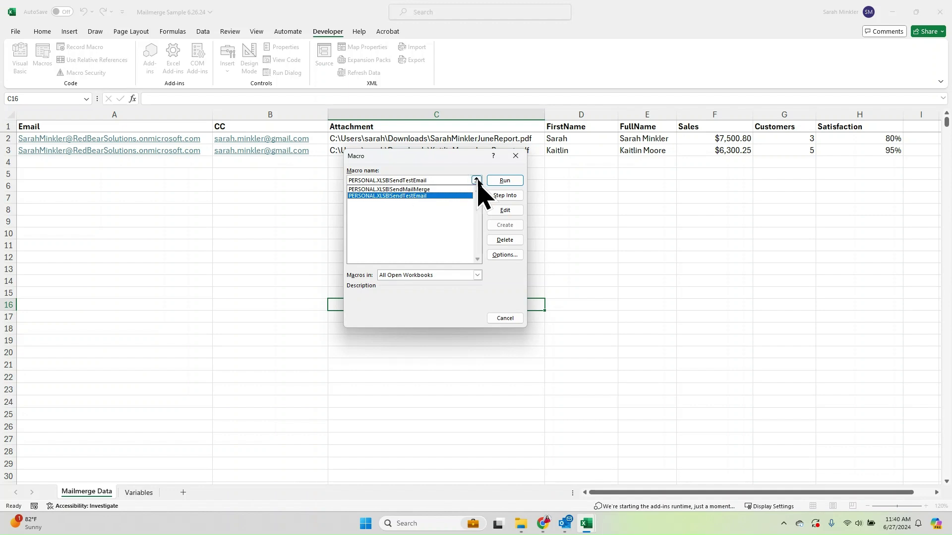
click(504, 180)
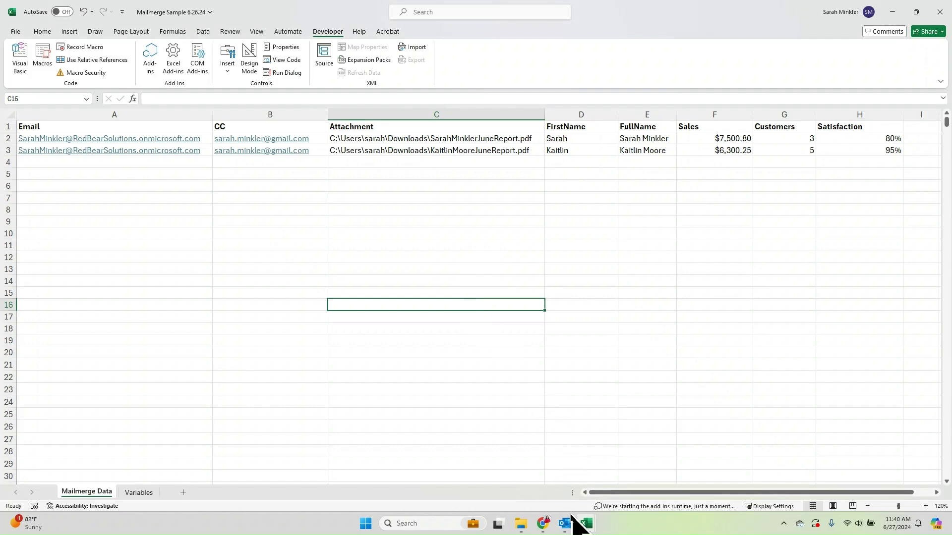
- Check the received test email in the Outlook inbox, including its merged highlight values and attachments, and return to the Excel workbook
mouse_move(566, 532)
click(560, 498)
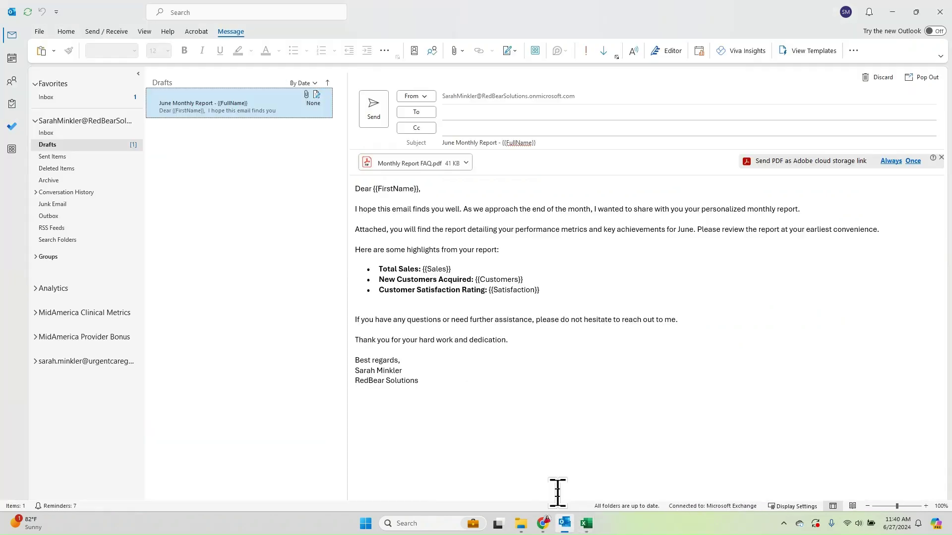
click(66, 135)
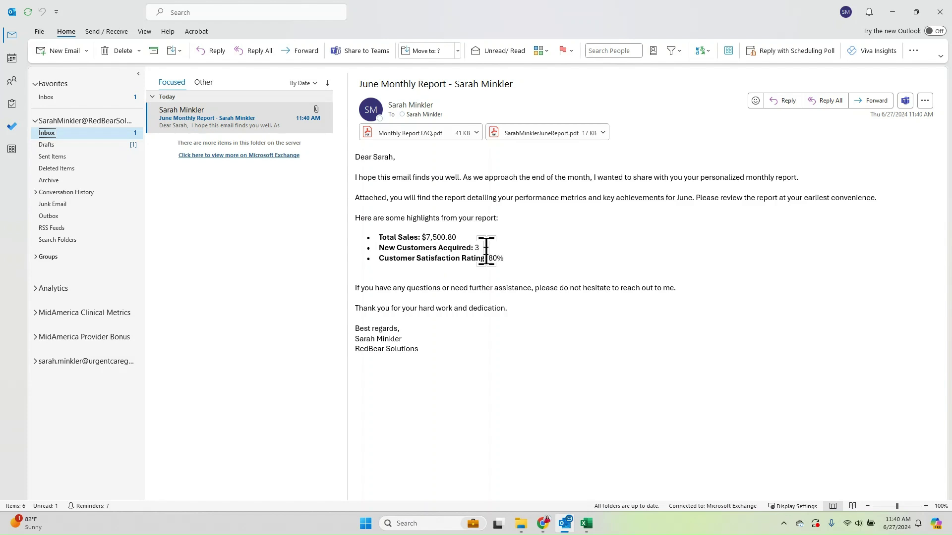
click(512, 262)
drag(434, 238, 461, 241)
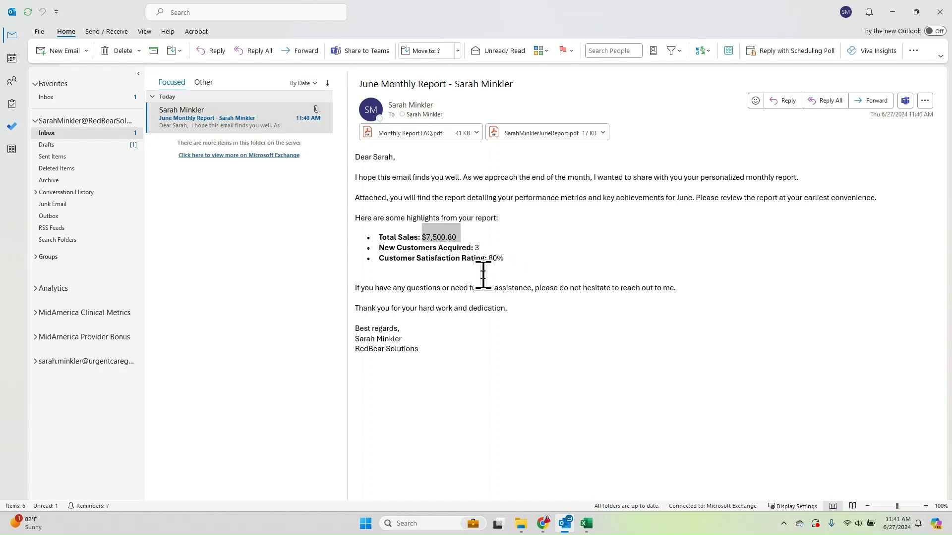
click(483, 275)
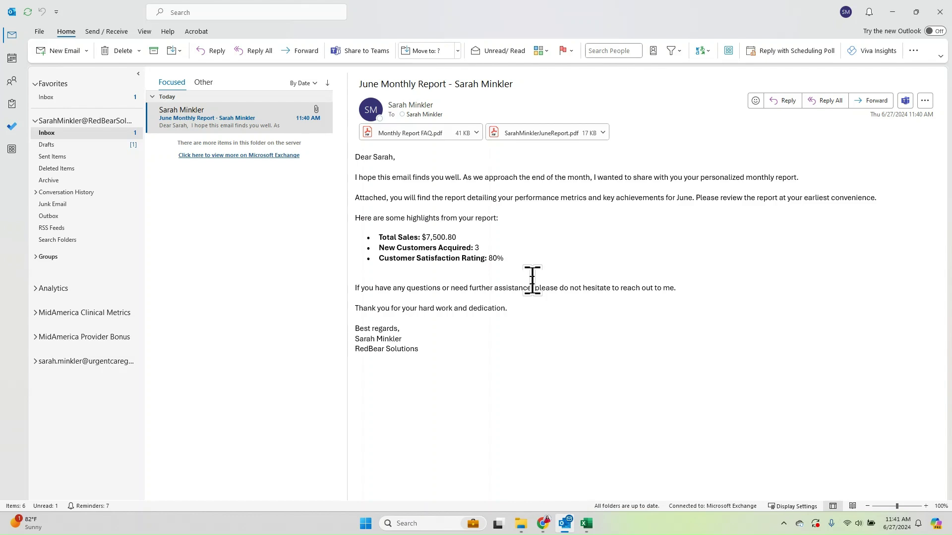
click(898, 9)
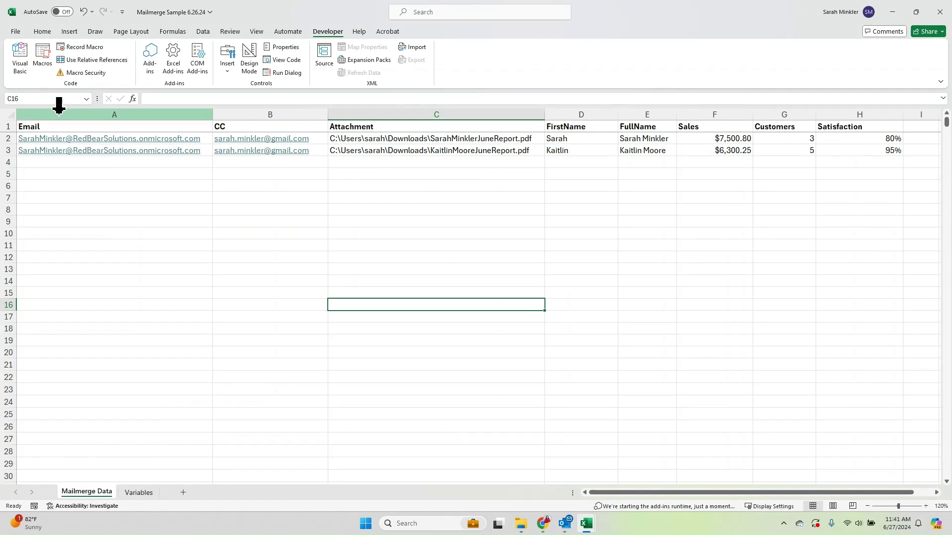
- Run the PERSONAL.XLSB!SendMailMerge macro from the Mailmerge Data sheet to send the emails to all listed recipients
click(42, 65)
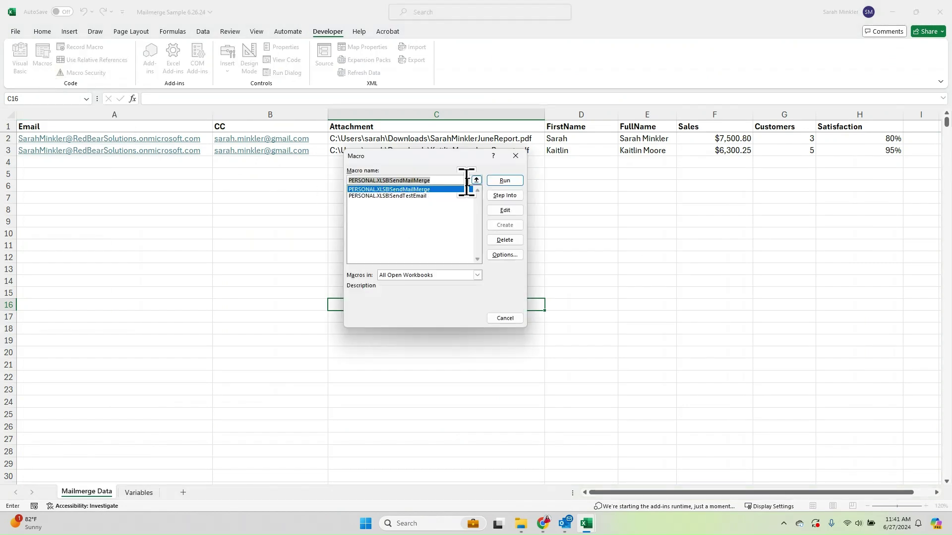
click(504, 181)
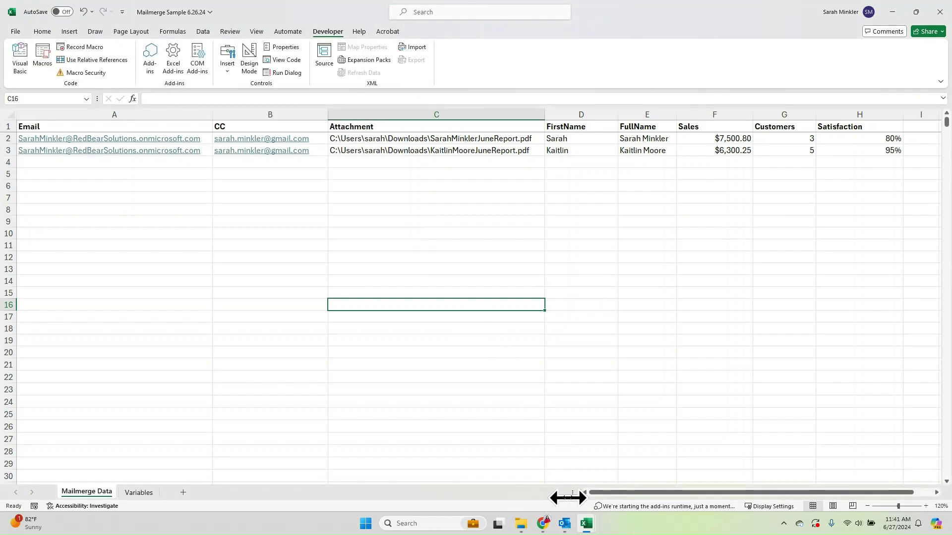
- Check both merged June Monthly Report emails in the Outlook inbox, including CC, highlights and attachments, and minimize the Outlook and Excel windows
click(565, 529)
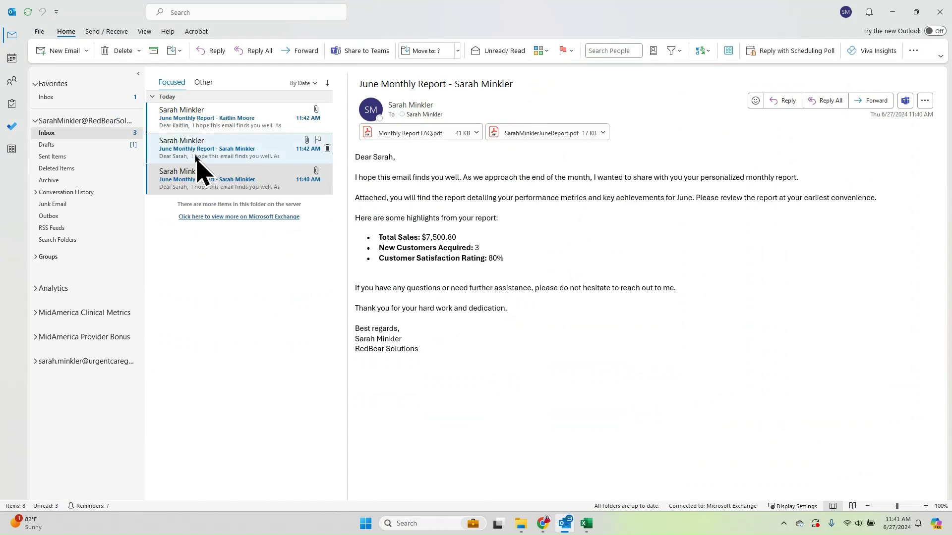
click(214, 151)
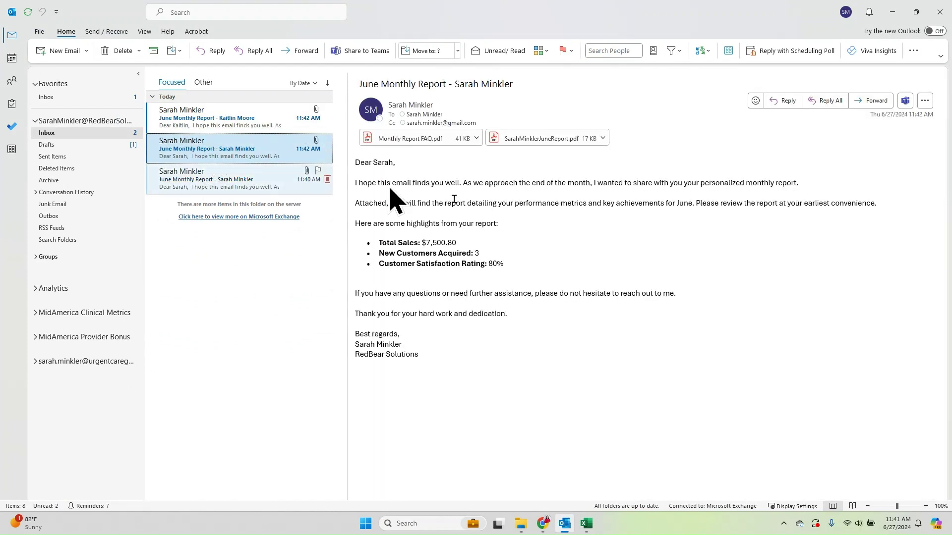
click(203, 123)
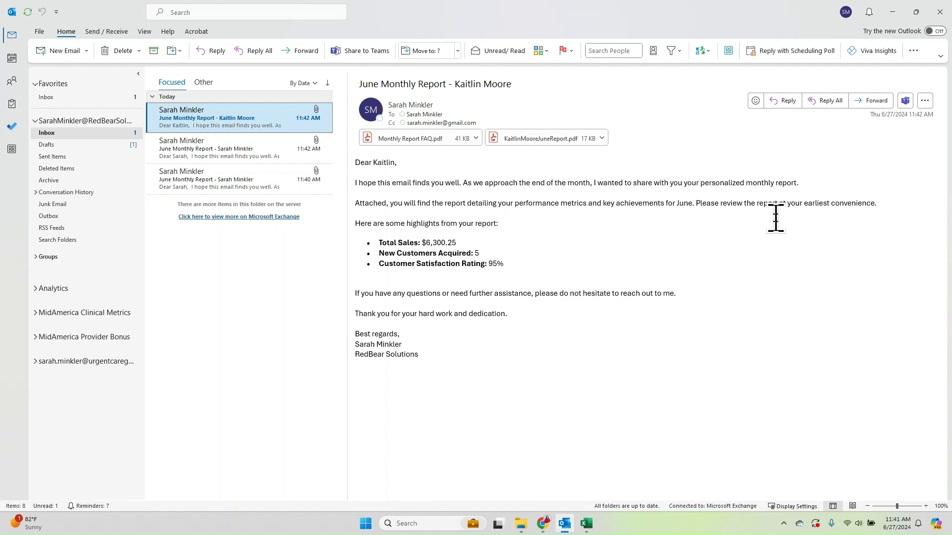
click(892, 12)
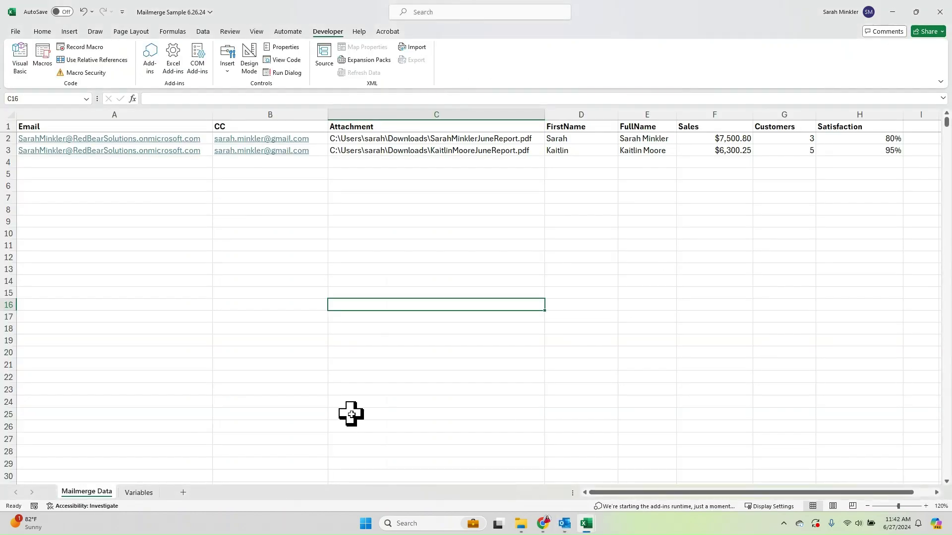
click(892, 12)
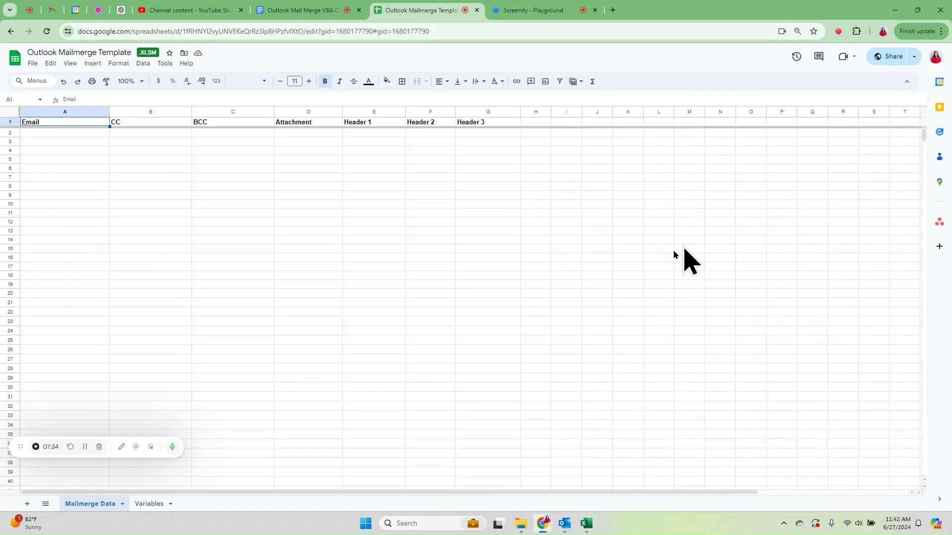